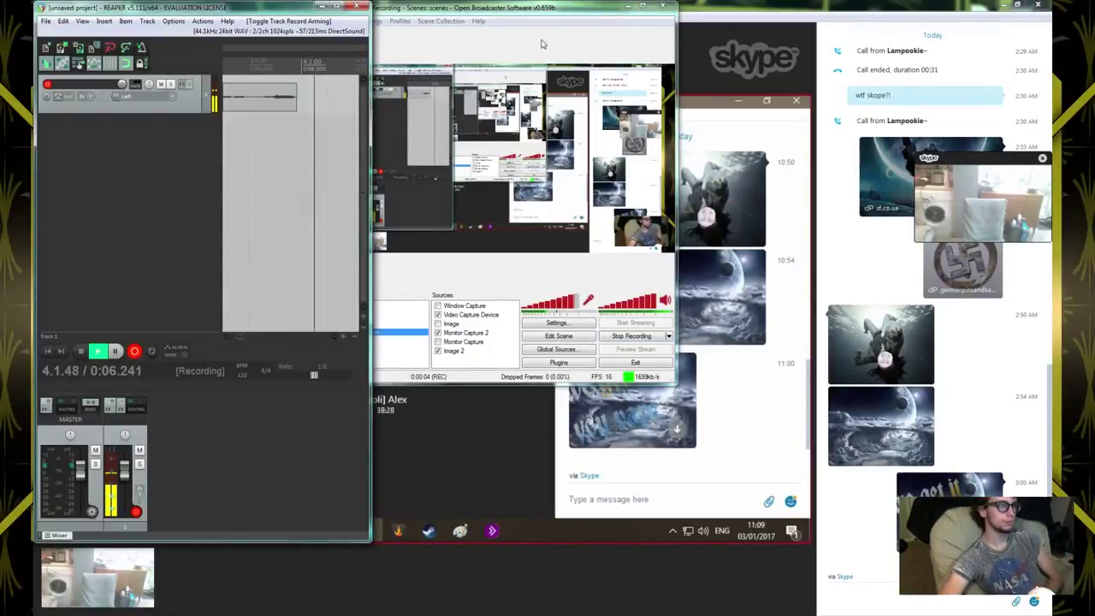
Drag the OBS window into view, then raise the Skype video call window in front of it
left_click_drag(541, 11, 581, 10)
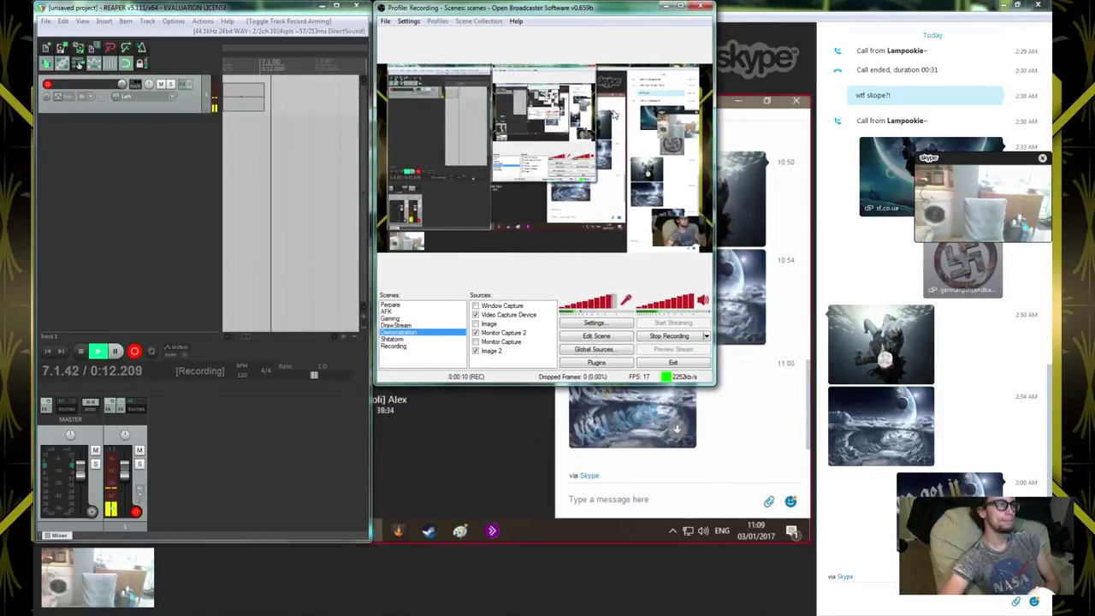
mouse_move(803, 12)
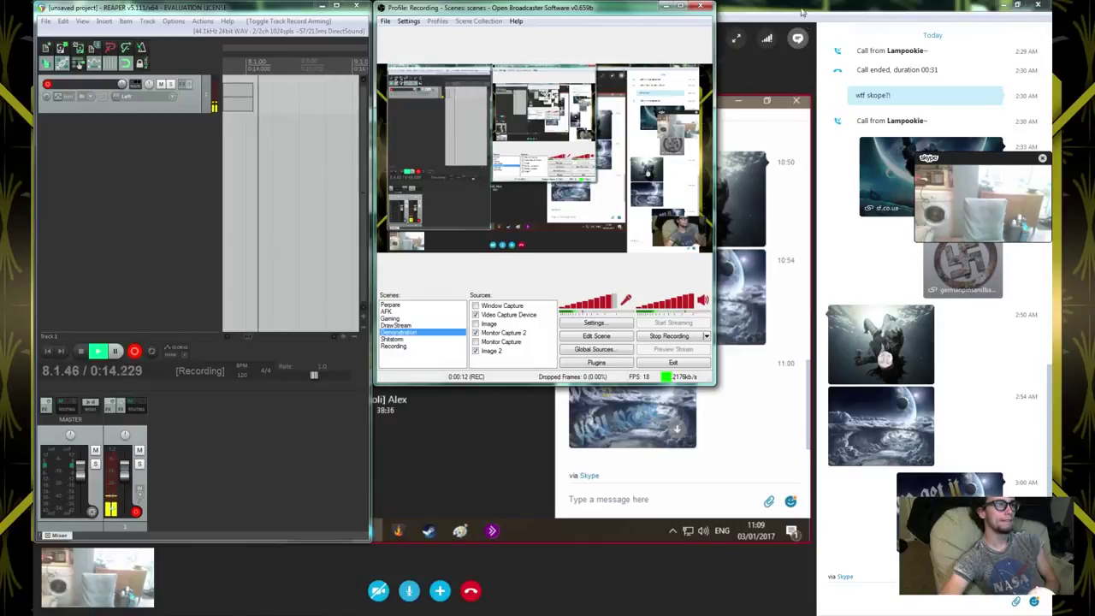
left_click(798, 5)
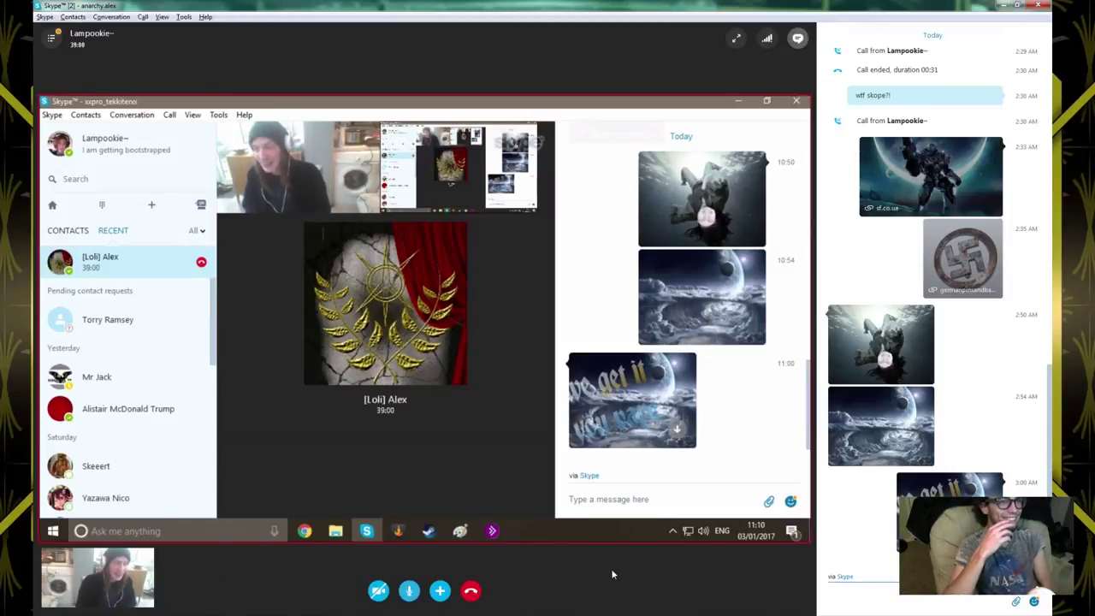
Hide the call chat, then show the blank 1080 × 720px Paint canvas on the shared screen
left_click(797, 38)
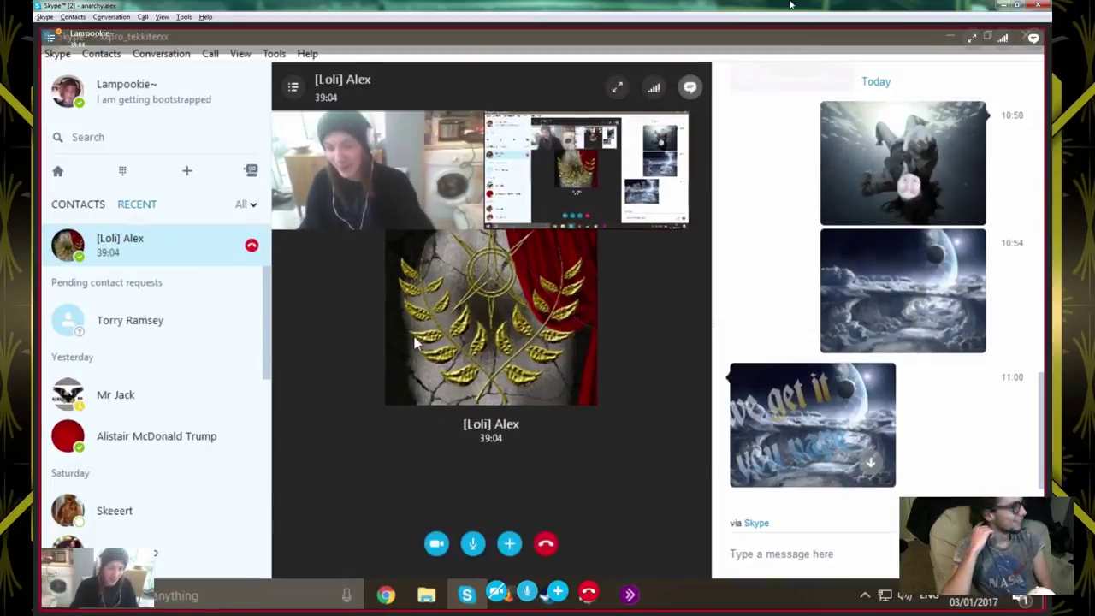
left_click(625, 598)
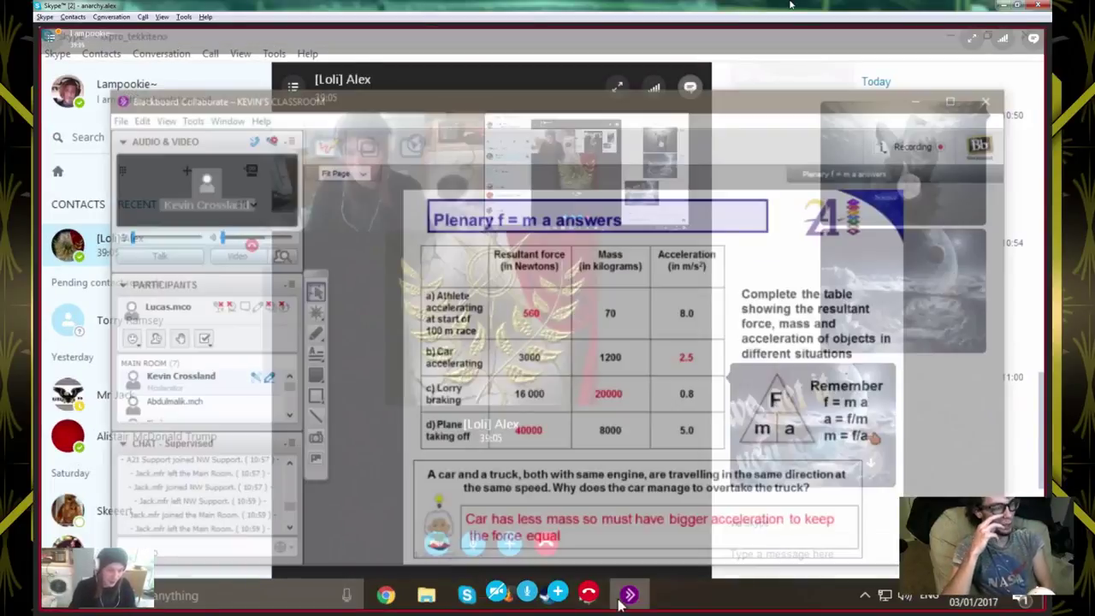
left_click(625, 598)
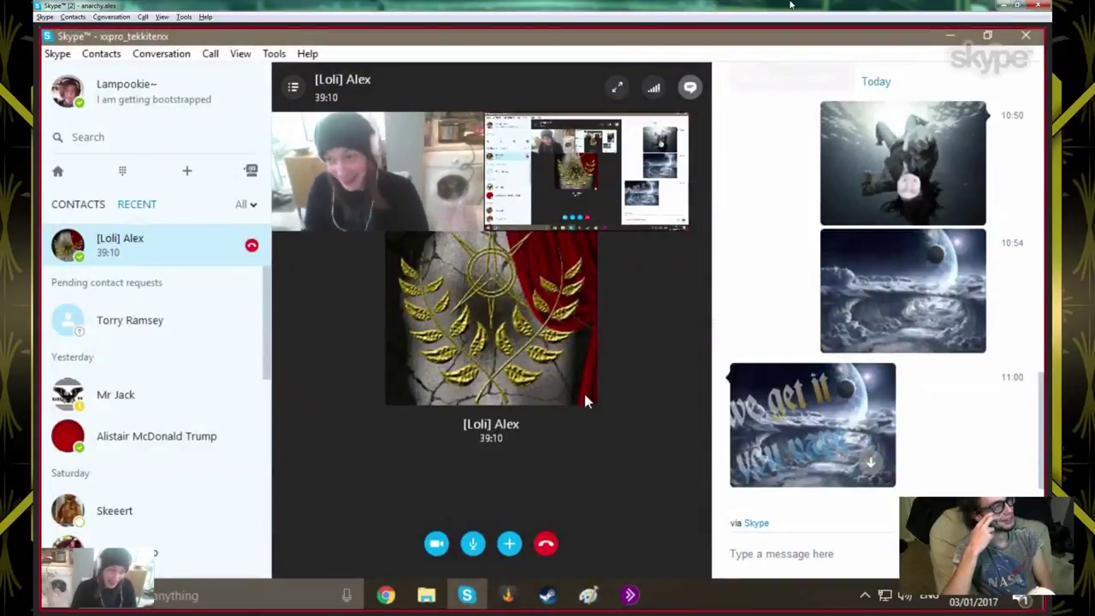
left_click(590, 595)
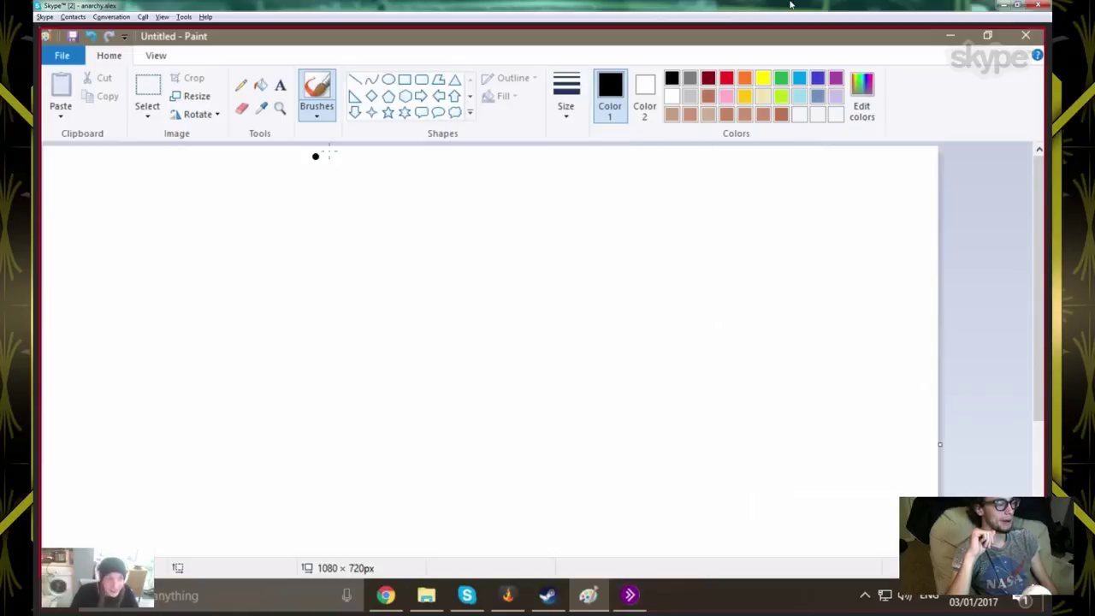
Pick the thickest Paint brush line width, then go back to the Skype call window
left_click(566, 95)
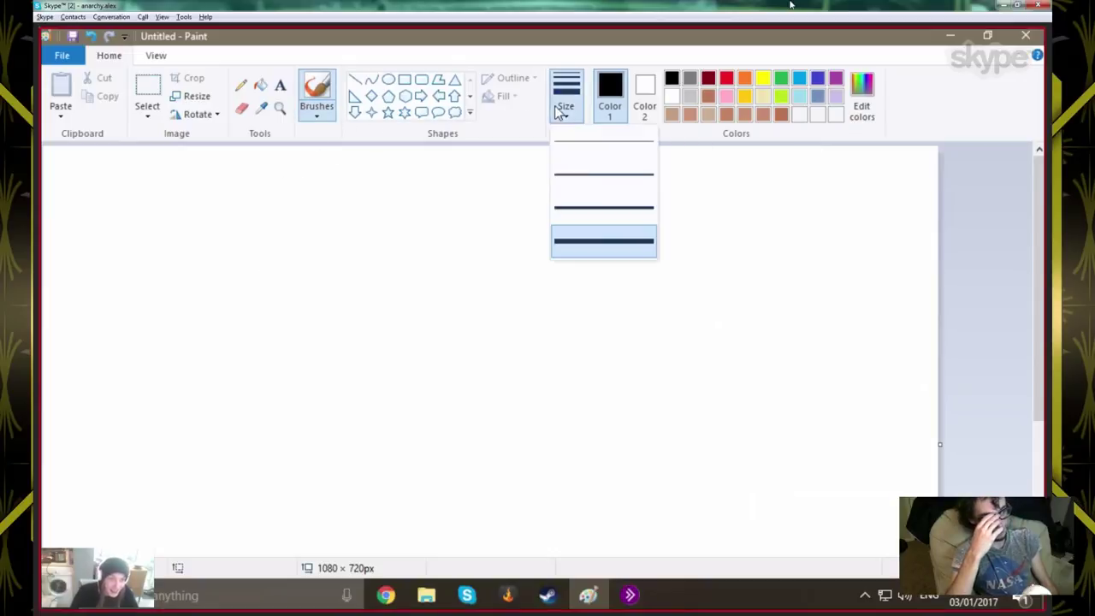
left_click(585, 248)
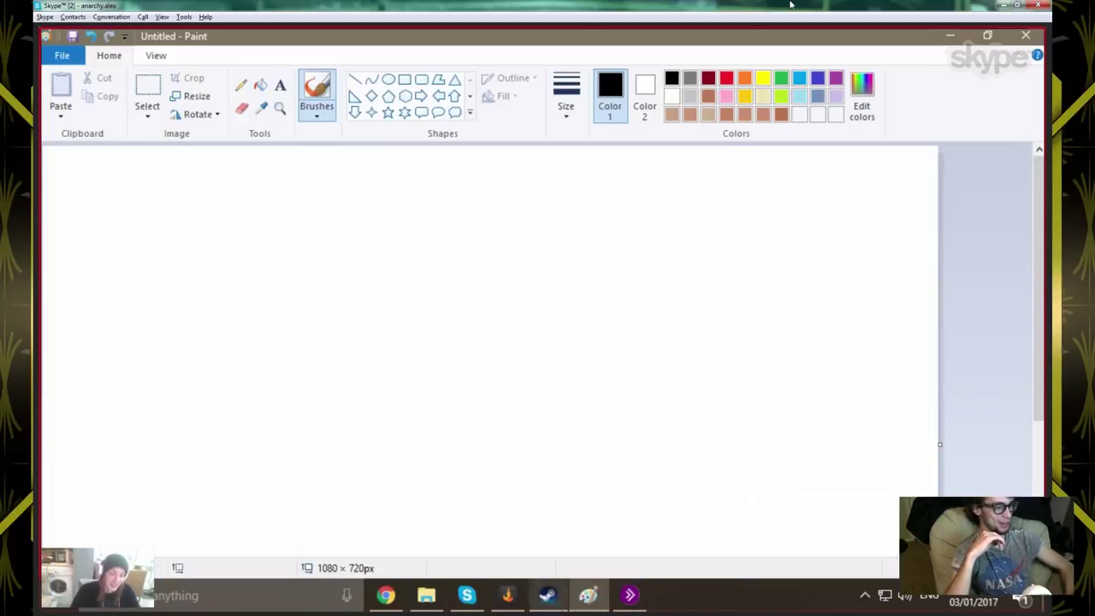
left_click(469, 597)
mouse_move(535, 390)
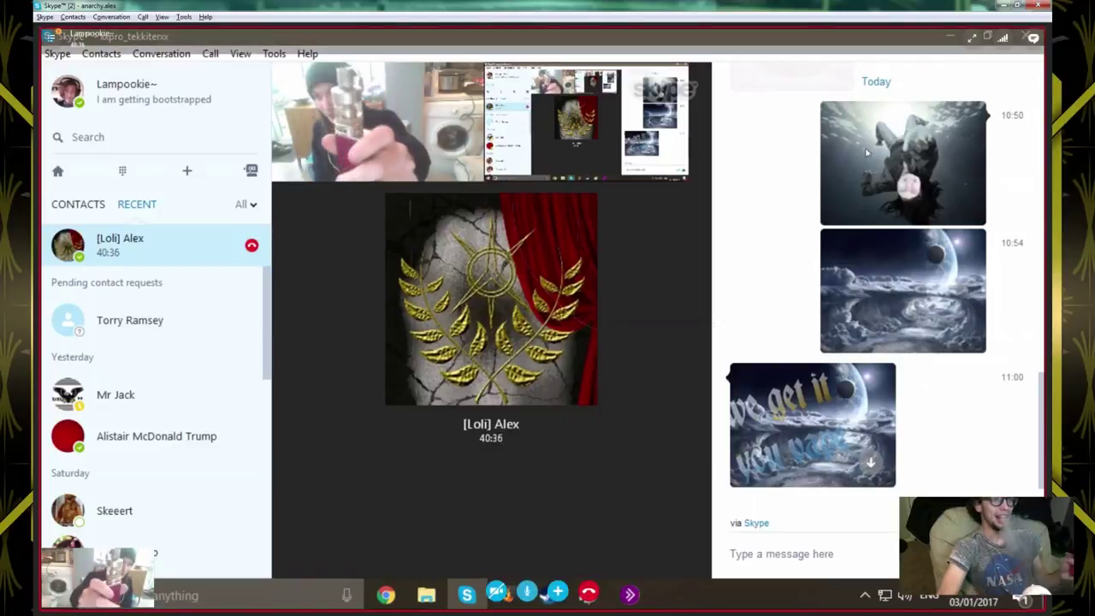
left_click(1032, 39)
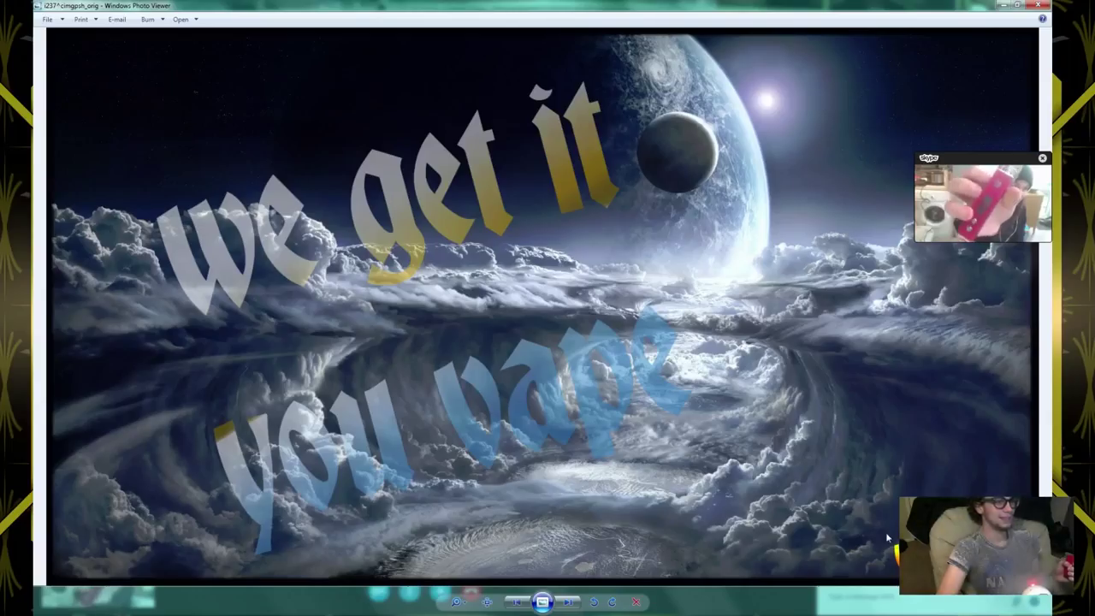
left_click(1038, 5)
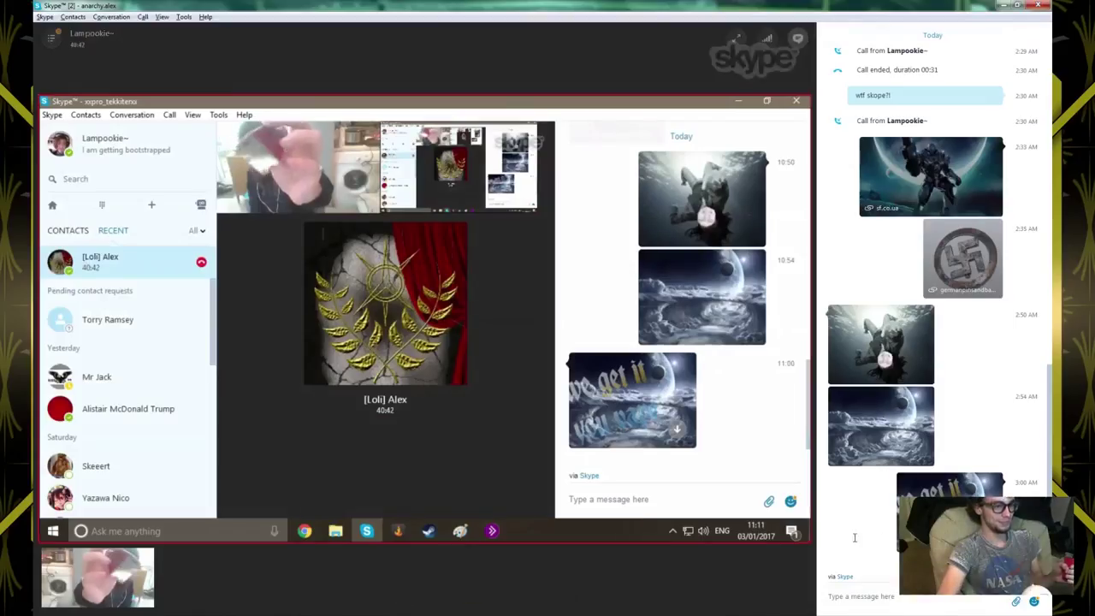
left_click(797, 40)
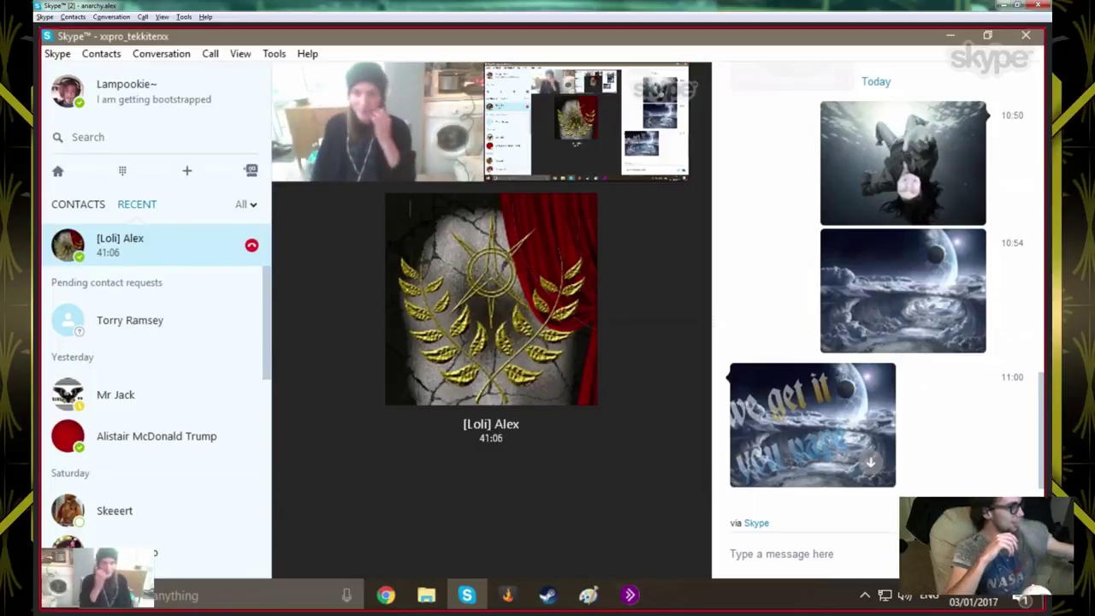
mouse_move(680, 195)
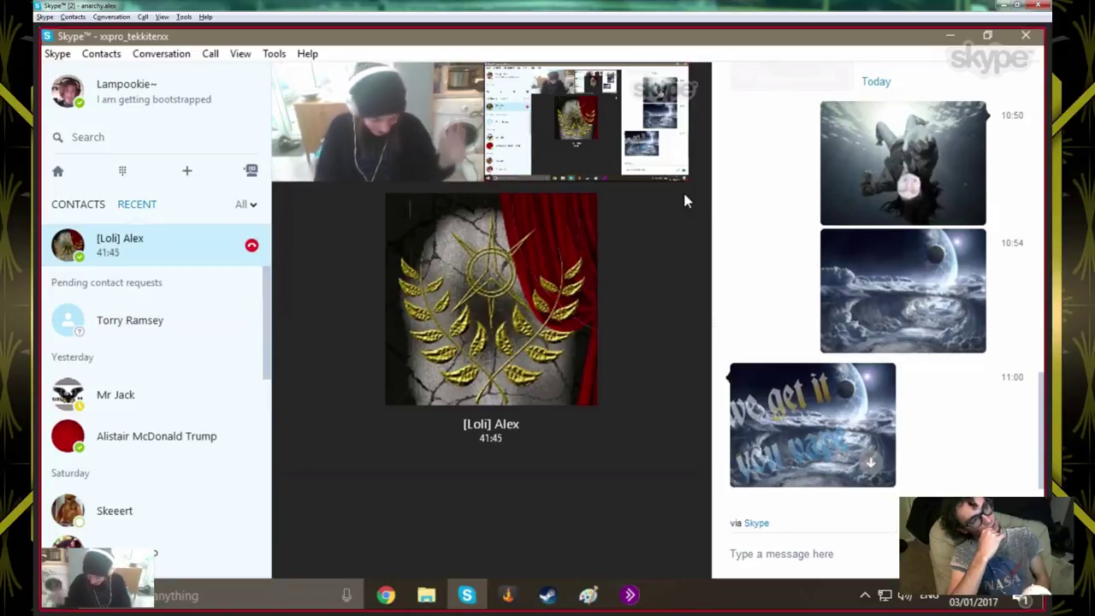
mouse_move(569, 188)
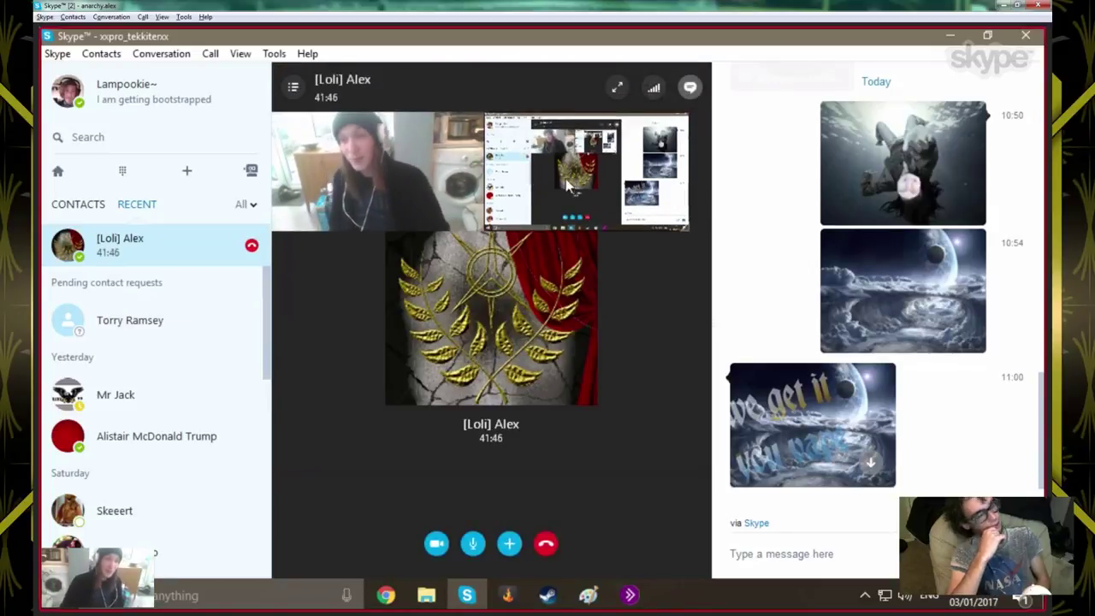
Switch to the blank Paint canvas, choose the thickest line width, and place a first black dot
left_click(588, 595)
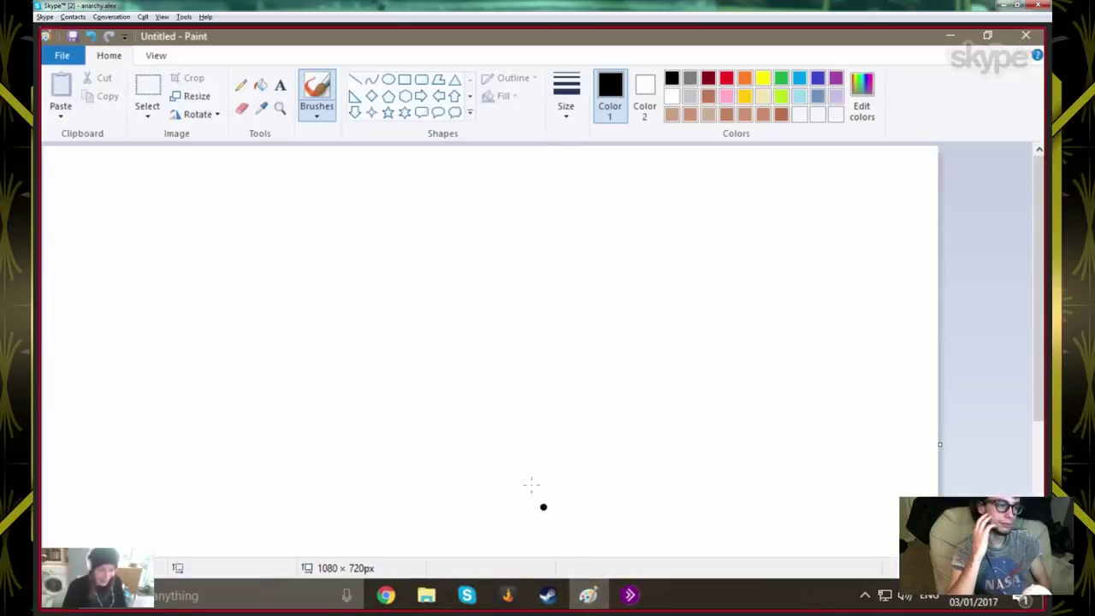
left_click(565, 98)
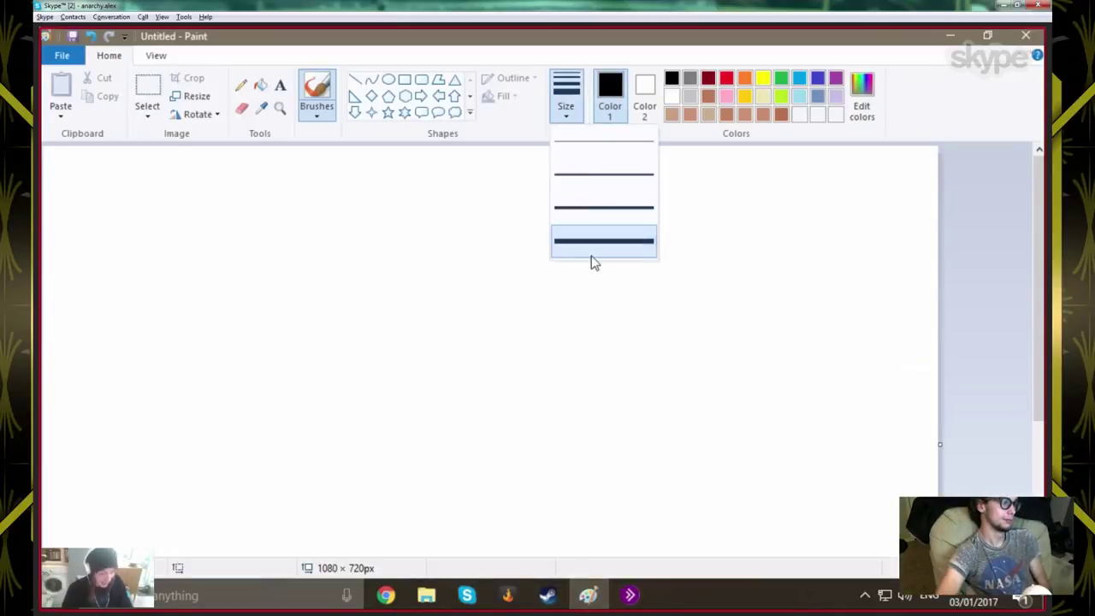
left_click(590, 242)
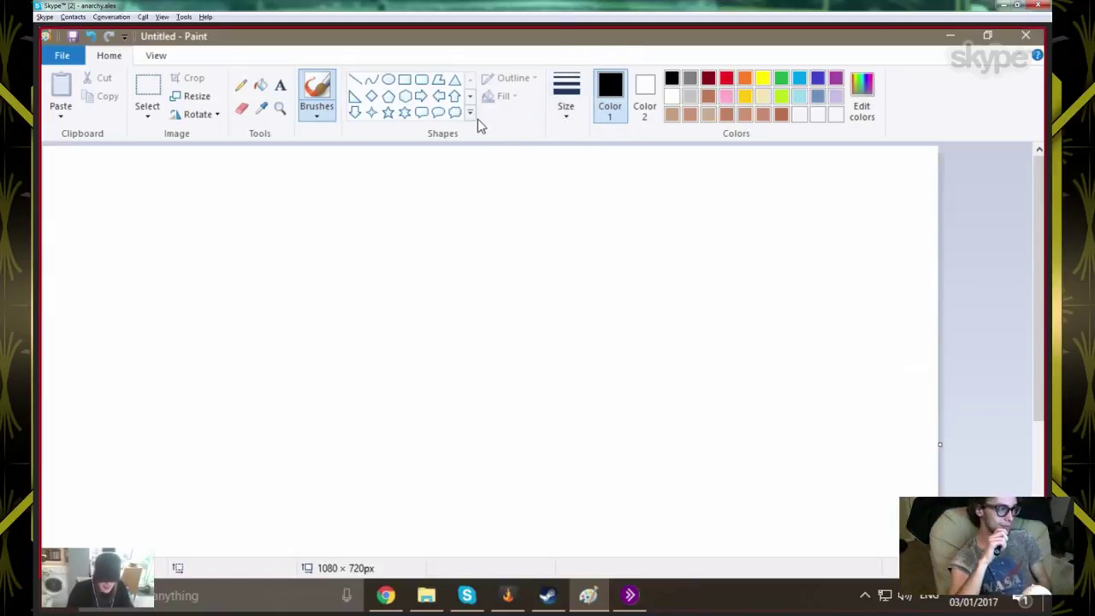
left_click(326, 276)
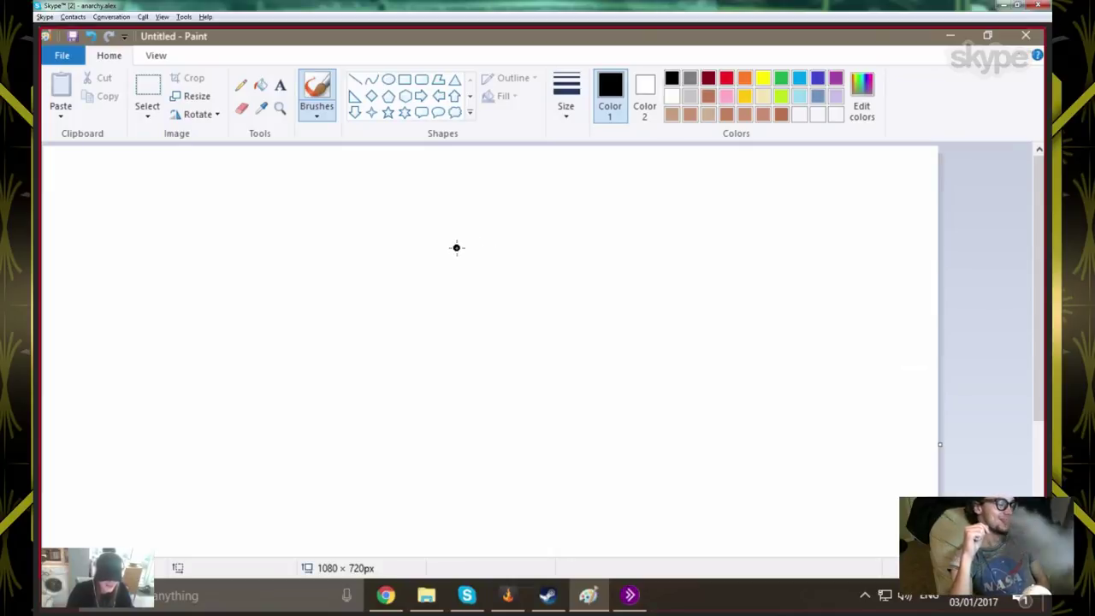
Paint the figure's top body edge, a small foot, a corner diagonal and the inner panel in thick black
mouse_move(455, 248)
left_mouse_down()
mouse_move(558, 248)
mouse_move(575, 432)
mouse_move(444, 435)
mouse_move(435, 280)
mouse_move(433, 308)
mouse_move(406, 312)
mouse_move(426, 350)
left_mouse_up()
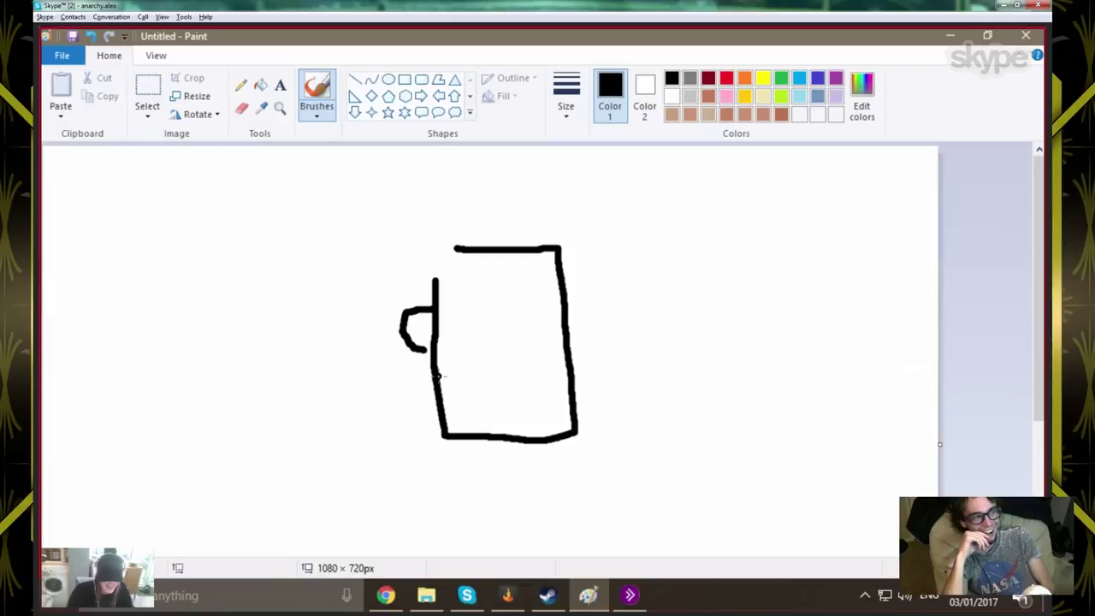
mouse_move(409, 433)
left_mouse_down()
mouse_move(388, 447)
mouse_move(405, 462)
mouse_move(388, 490)
mouse_move(409, 504)
left_mouse_up()
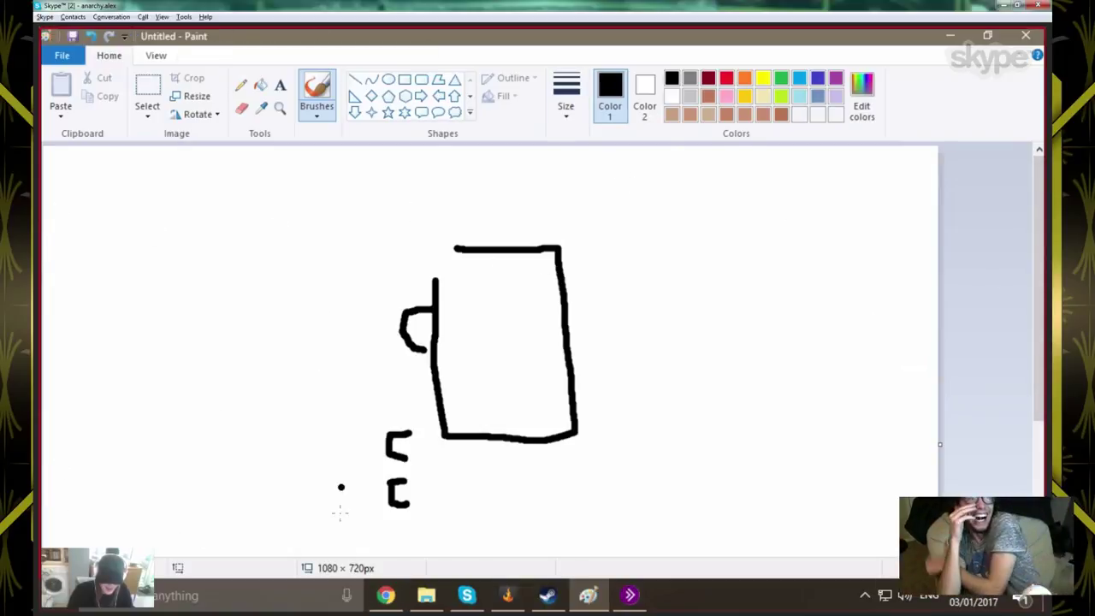
mouse_move(438, 438)
left_mouse_down()
mouse_move(467, 419)
mouse_move(455, 318)
mouse_move(552, 317)
mouse_move(566, 404)
mouse_move(466, 399)
left_mouse_up()
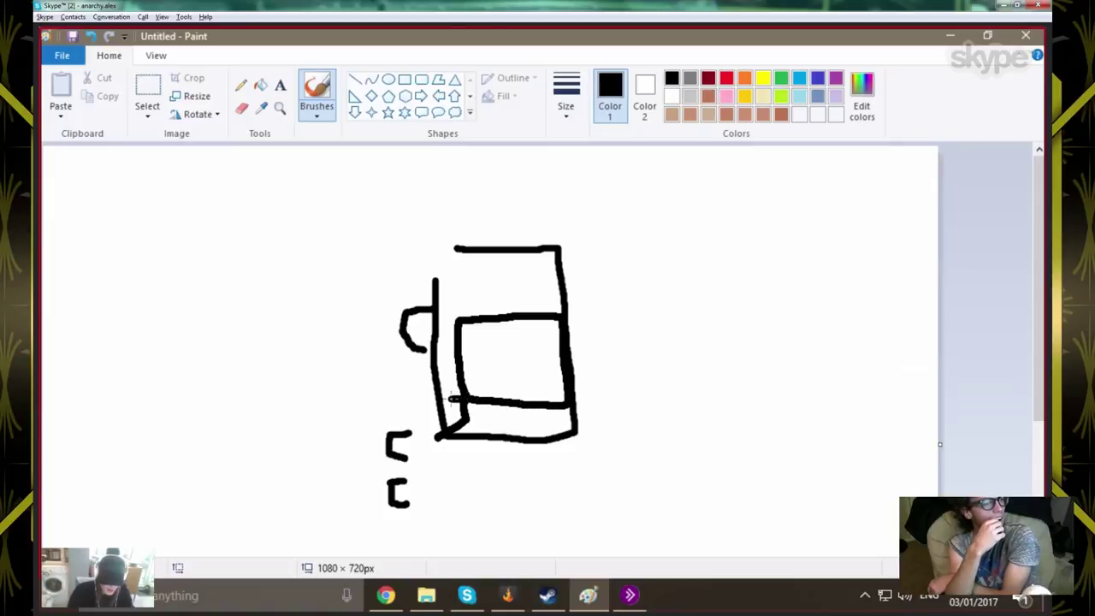
mouse_move(451, 399)
left_mouse_down()
mouse_move(438, 257)
mouse_move(468, 258)
mouse_move(465, 215)
mouse_move(511, 214)
mouse_move(508, 270)
mouse_move(541, 279)
left_mouse_up()
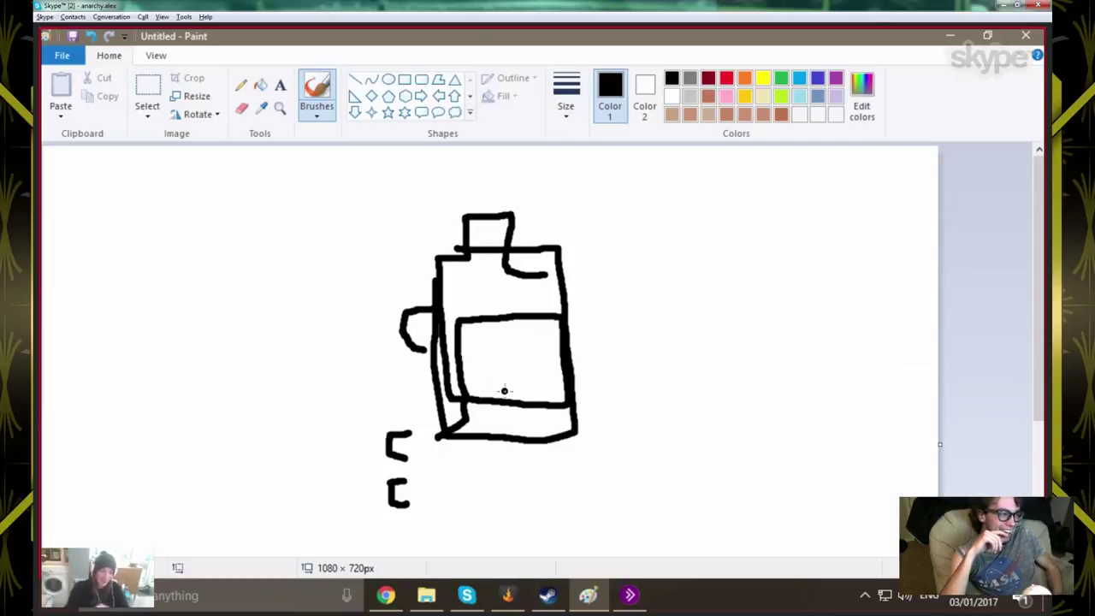
Turn on the webcam, then stop and restart sharing this computer's screen in the call
left_click(467, 596)
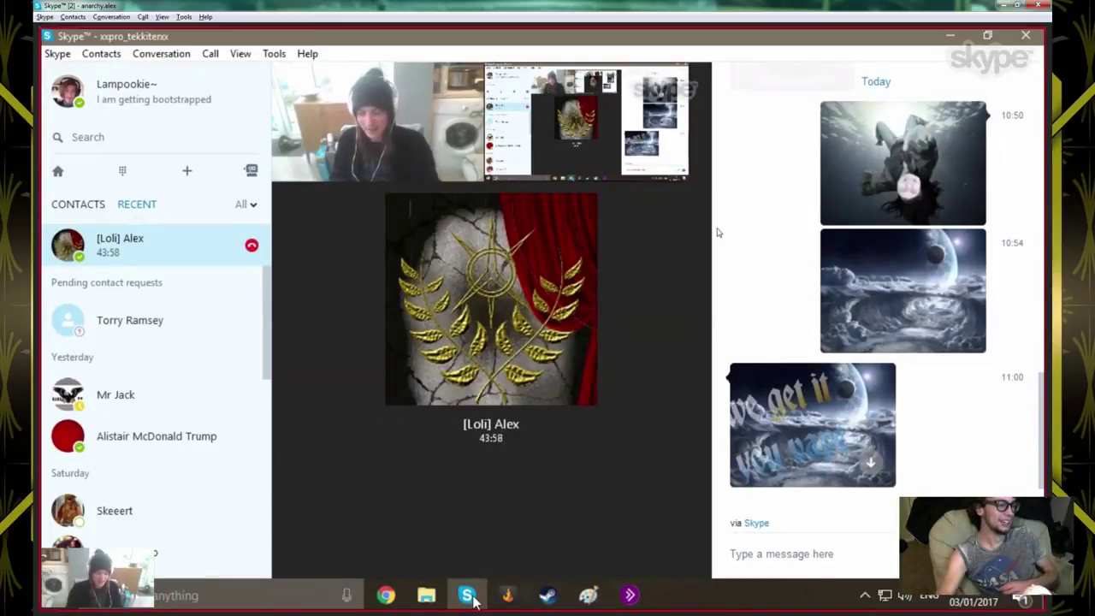
mouse_move(458, 532)
left_click(496, 593)
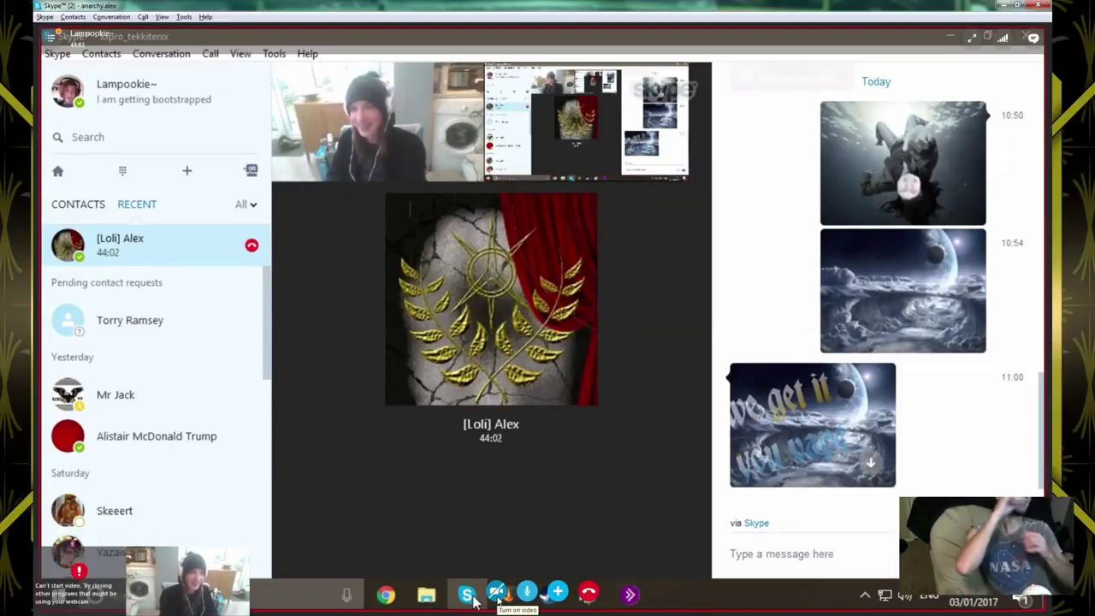
mouse_move(509, 544)
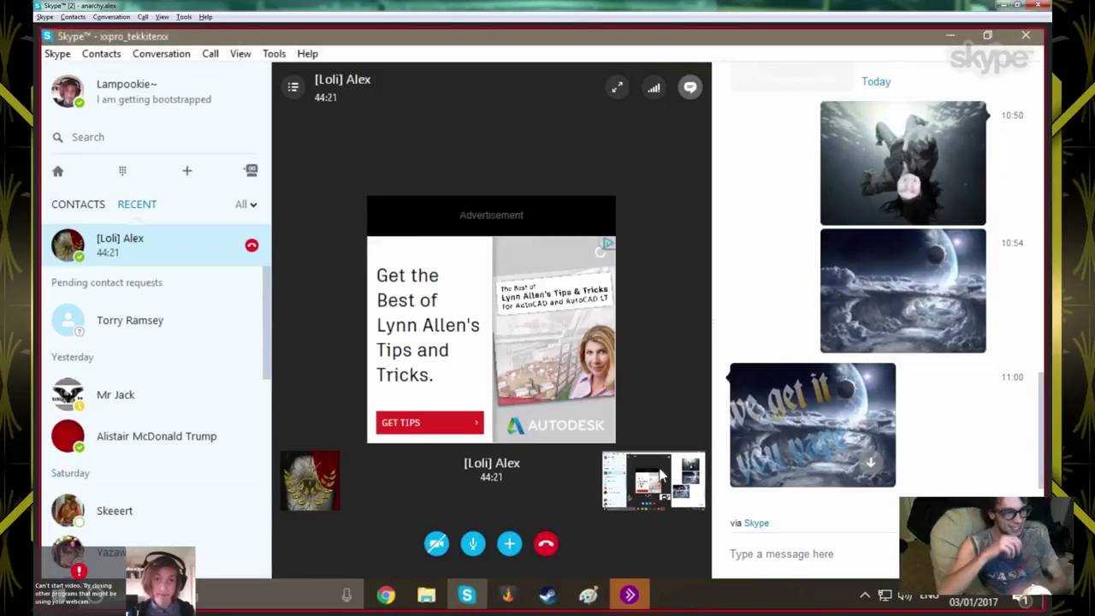
left_click(518, 544)
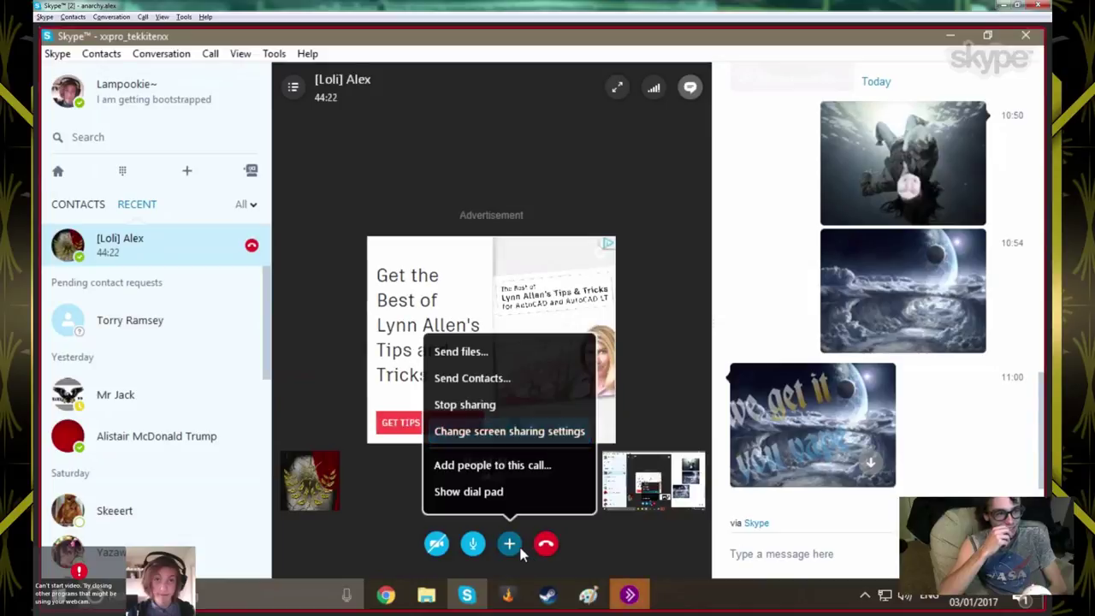
left_click(487, 406)
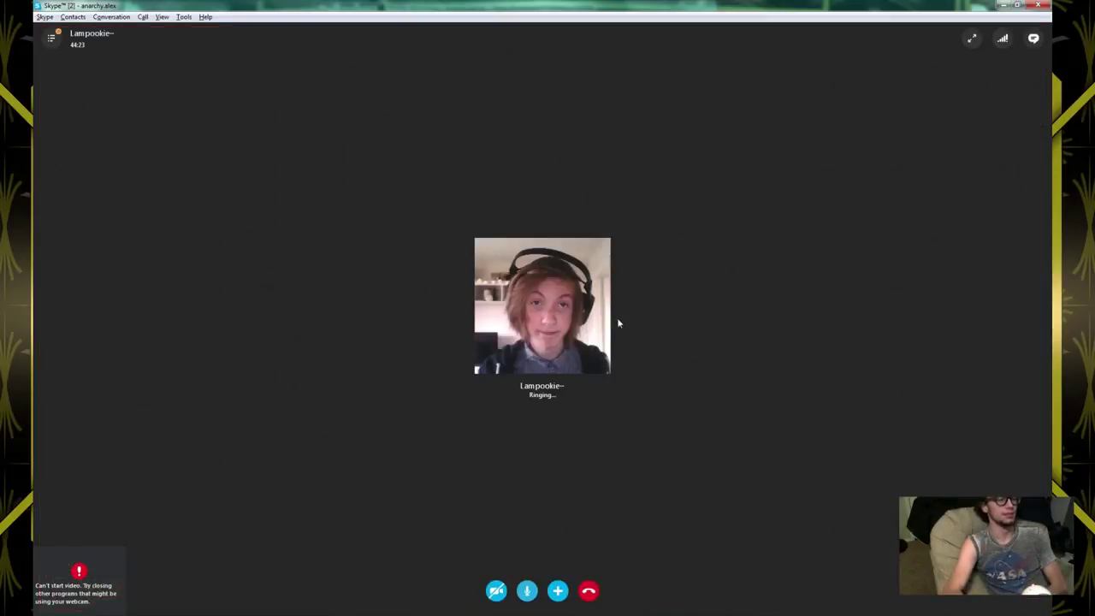
left_click(557, 592)
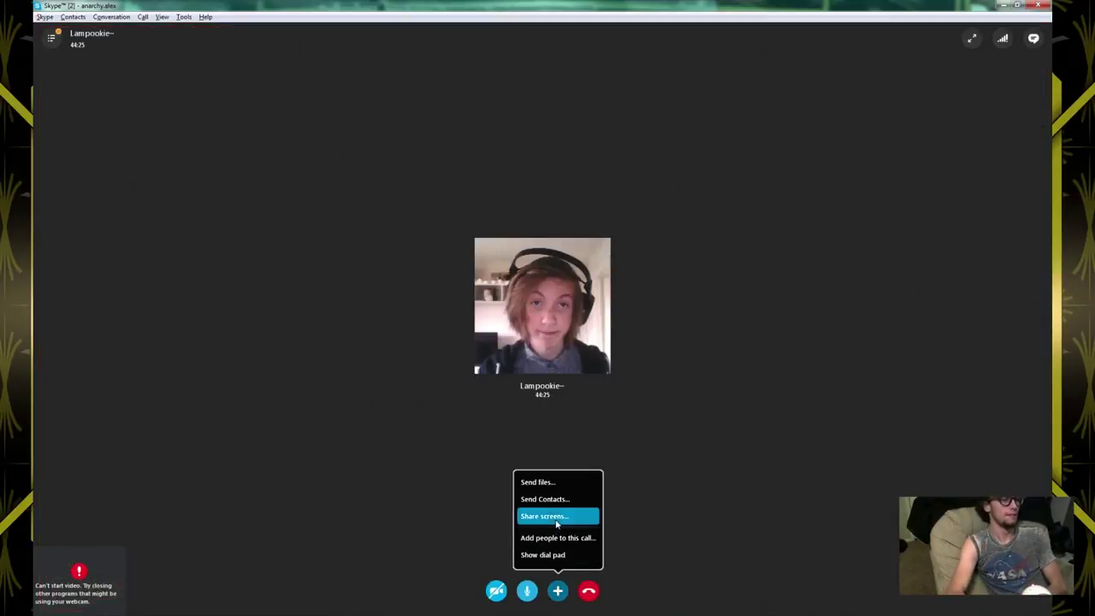
left_click(556, 516)
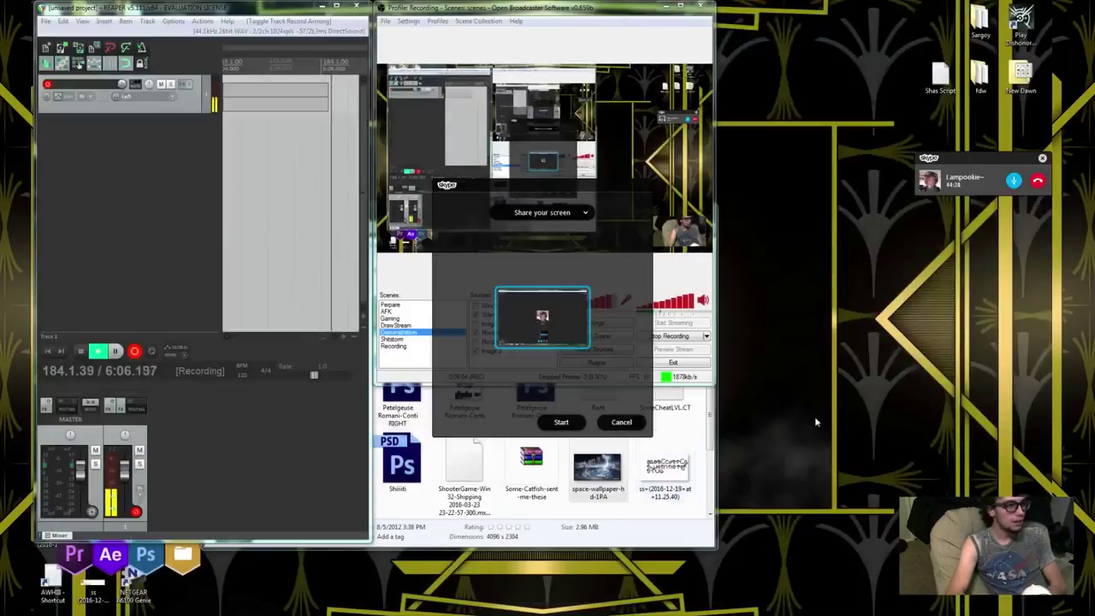
left_click(561, 422)
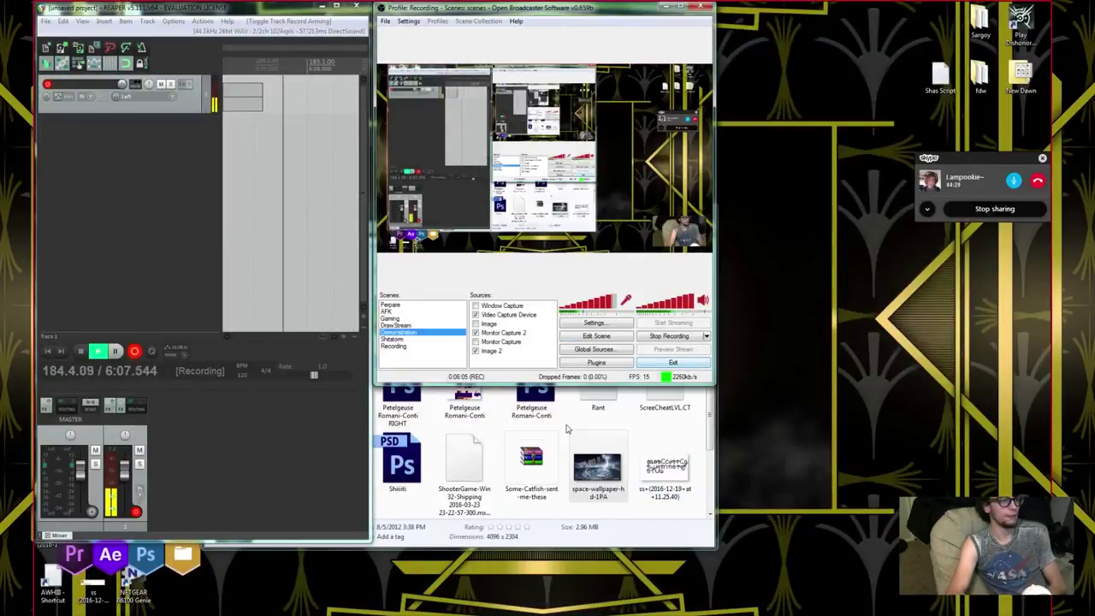
Close the REAPER, OBS and Explorer windows and bring up the Start menu
left_click(337, 6)
left_click(667, 7)
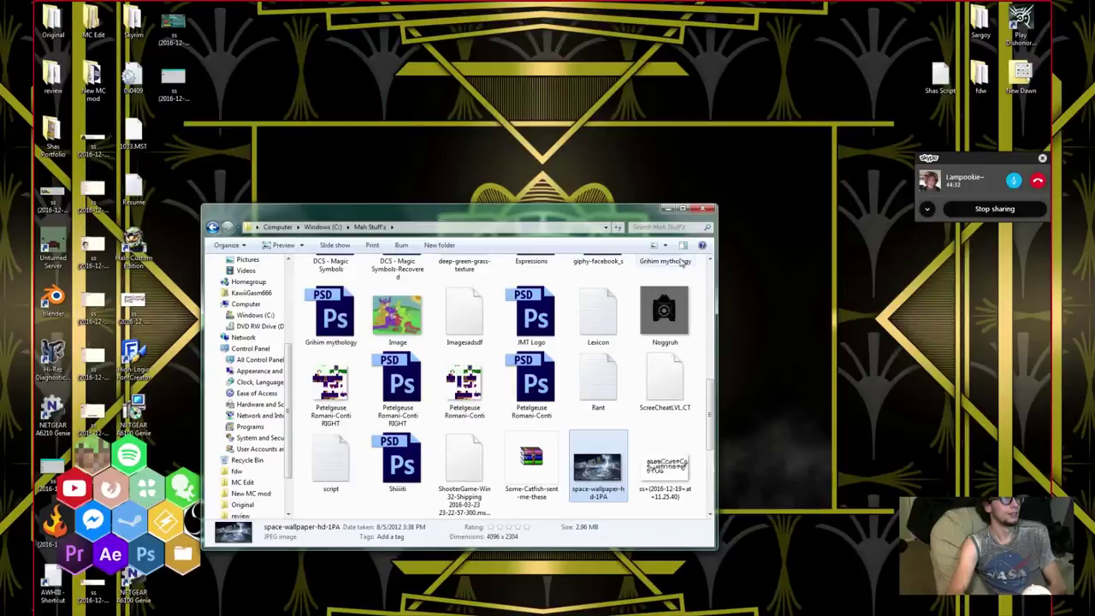
left_click(669, 211)
key("super")
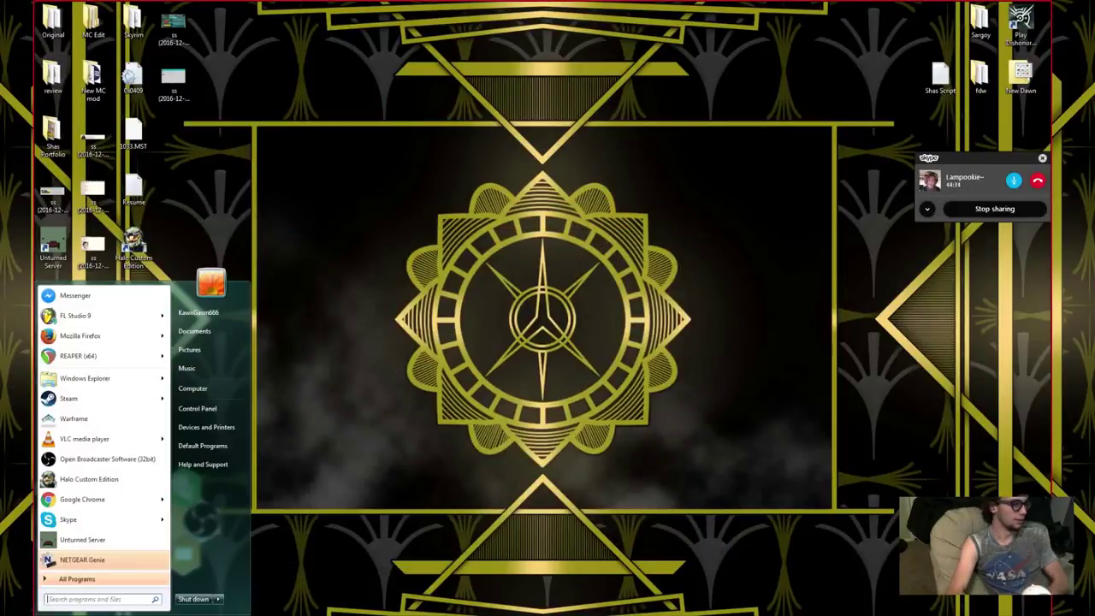
Launch Paint from Start search, fill the screen, and enlarge the canvas to 1857×979 px
type("paint")
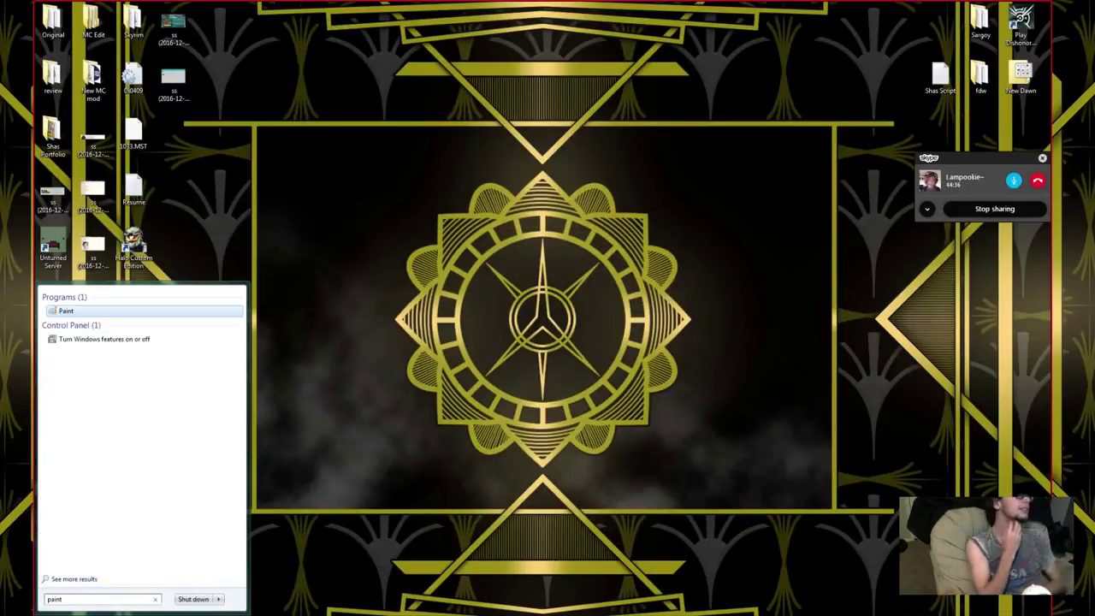
left_click(109, 313)
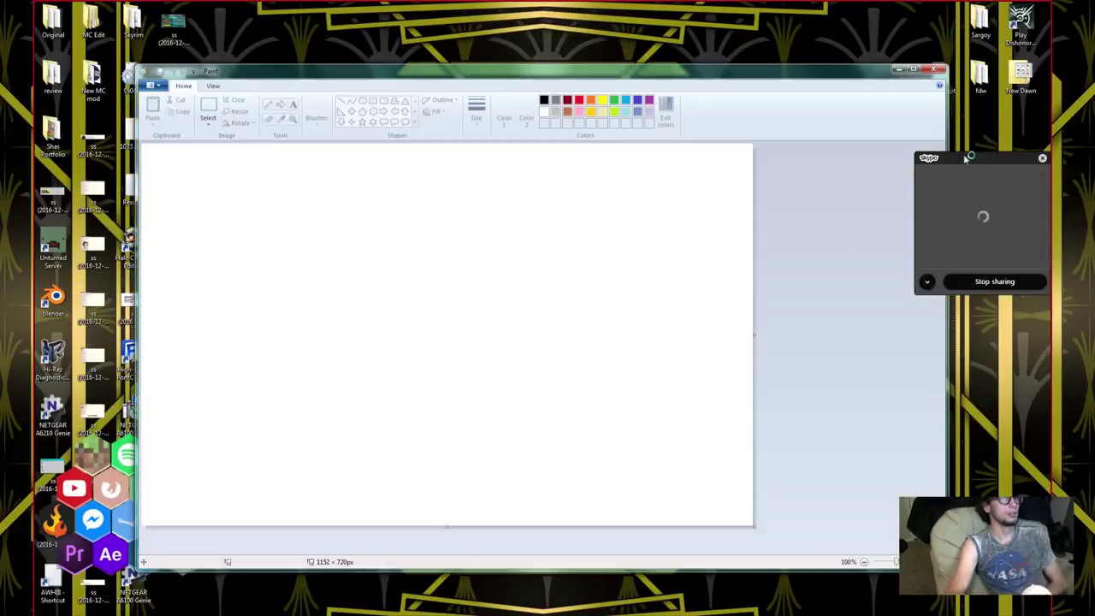
left_click_drag(691, 62, 623, 0)
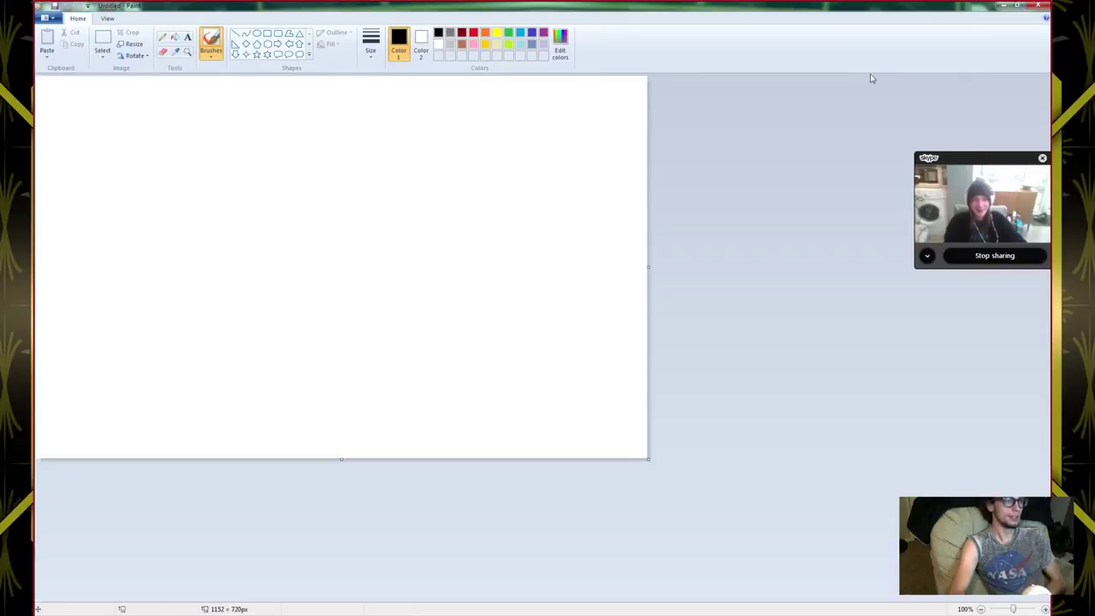
left_click_drag(647, 459, 1022, 597)
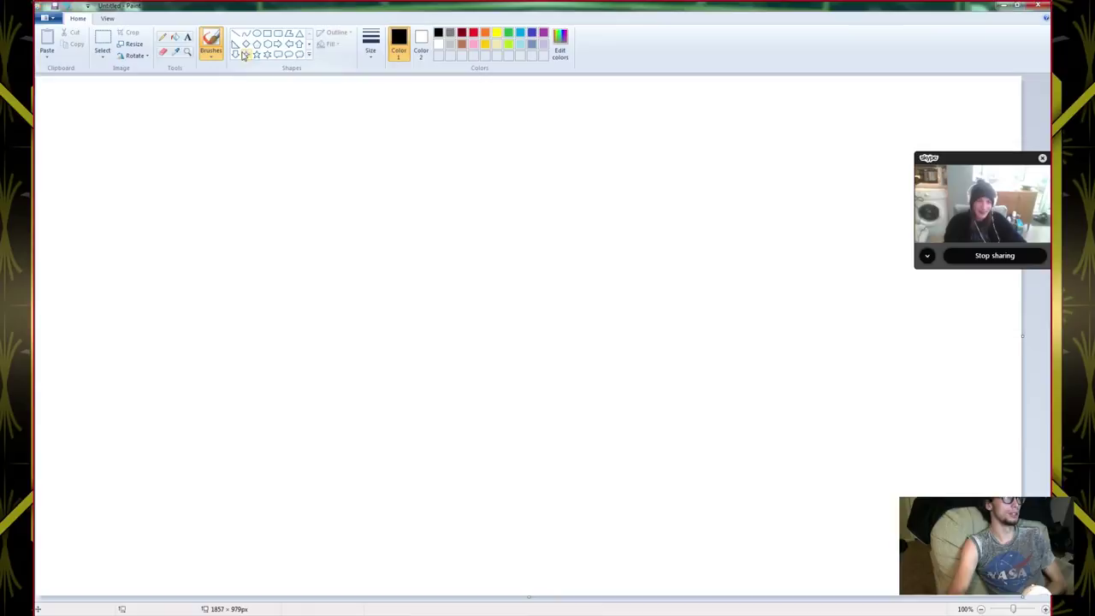
Select the brush tool, undo a test loop, and set the thickest line width
left_click(210, 36)
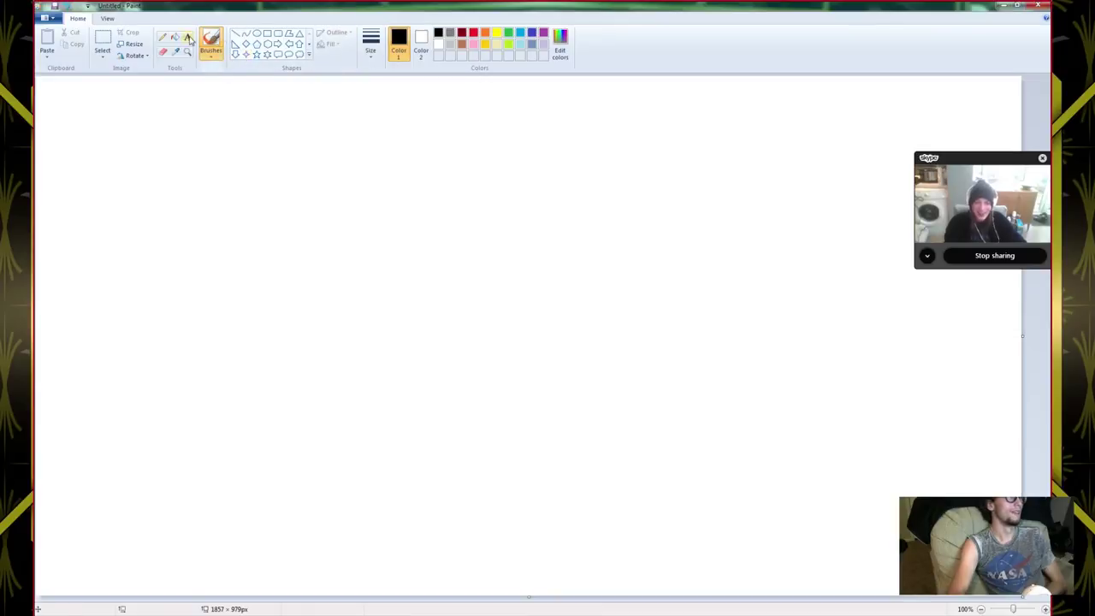
mouse_move(428, 284)
left_mouse_down()
mouse_move(530, 327)
mouse_move(439, 311)
left_mouse_up()
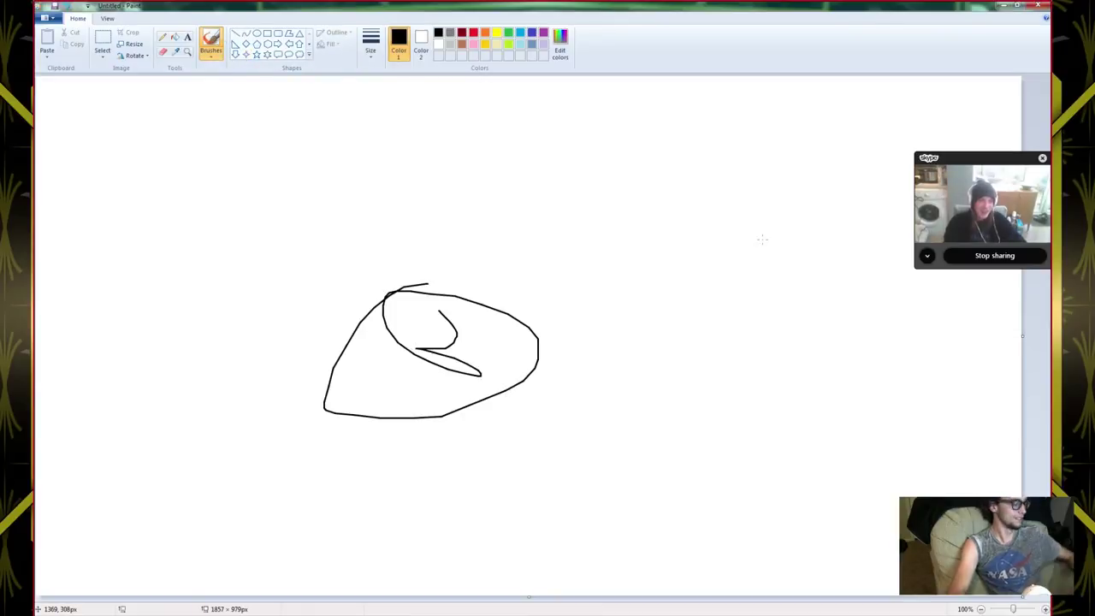
key("ctrl+z")
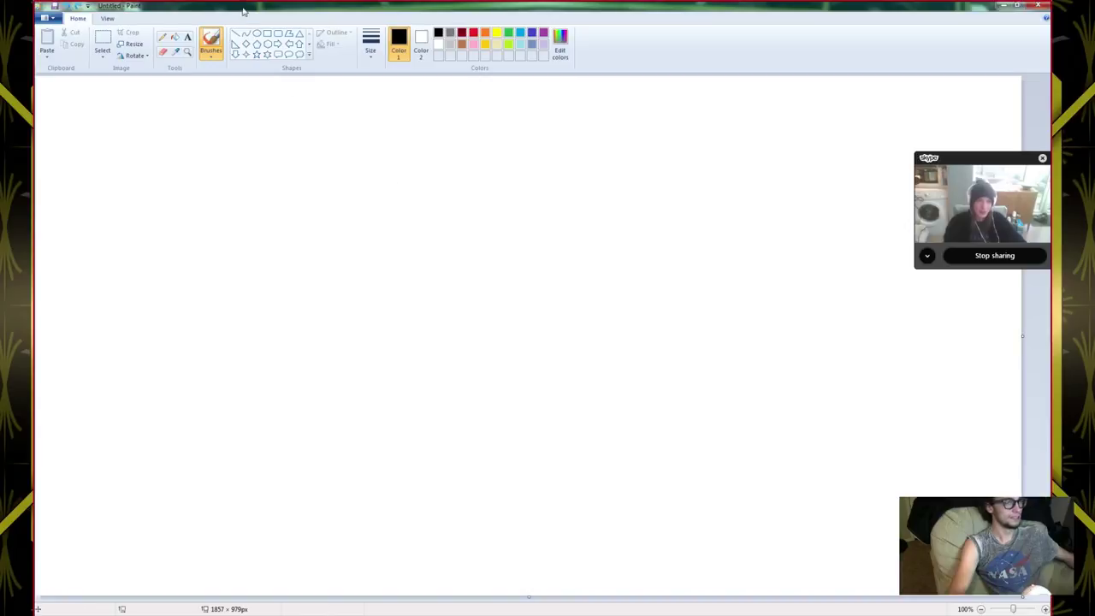
left_click(210, 54)
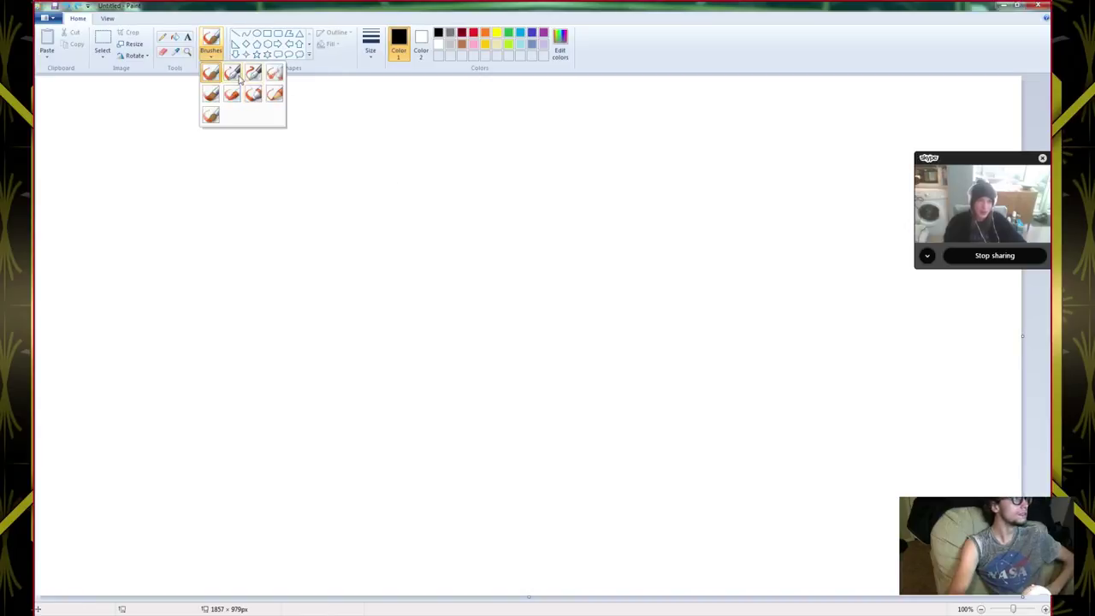
left_click(370, 50)
left_click(379, 115)
left_click(371, 47)
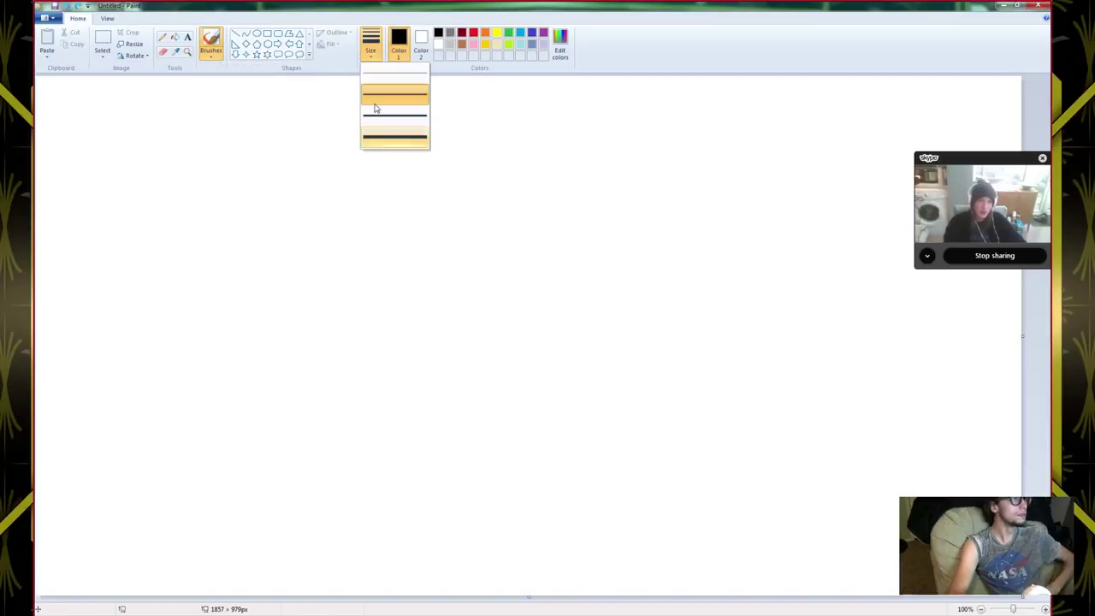
left_click(412, 145)
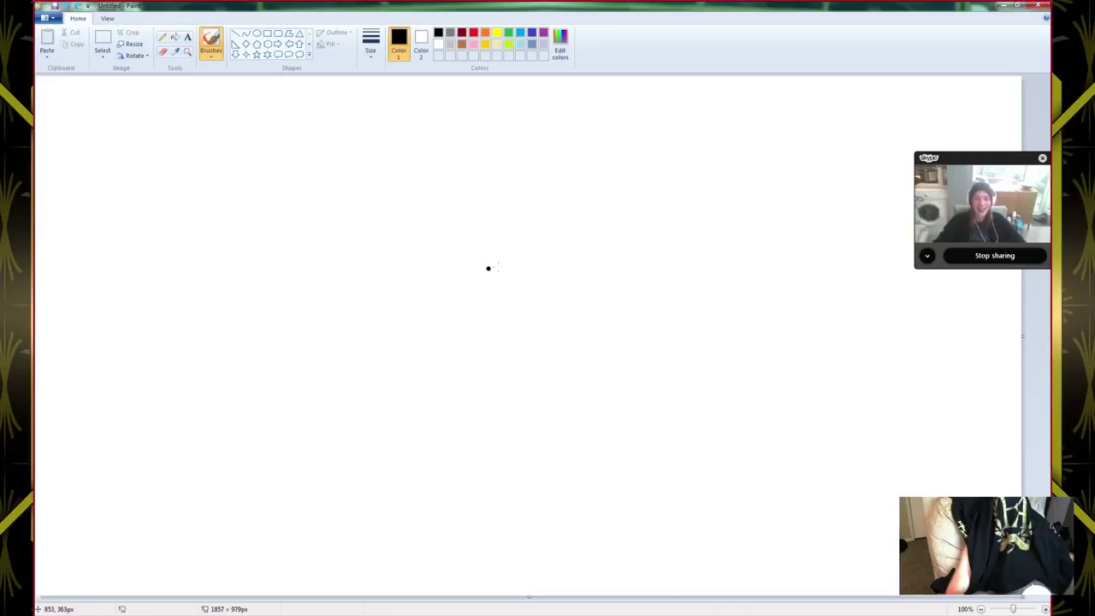
Draw the large curved outline, a hooked stroke to its right, a small loop and a blob
mouse_move(460, 280)
left_mouse_down()
mouse_move(526, 278)
mouse_move(594, 252)
mouse_move(665, 270)
mouse_move(717, 393)
mouse_move(722, 461)
mouse_move(709, 478)
mouse_move(680, 481)
mouse_move(603, 407)
mouse_move(492, 402)
mouse_move(434, 496)
mouse_move(397, 504)
mouse_move(367, 483)
mouse_move(356, 448)
mouse_move(370, 420)
mouse_move(420, 355)
mouse_move(469, 323)
mouse_move(534, 329)
mouse_move(608, 368)
mouse_move(489, 337)
mouse_move(456, 344)
mouse_move(476, 368)
left_mouse_up()
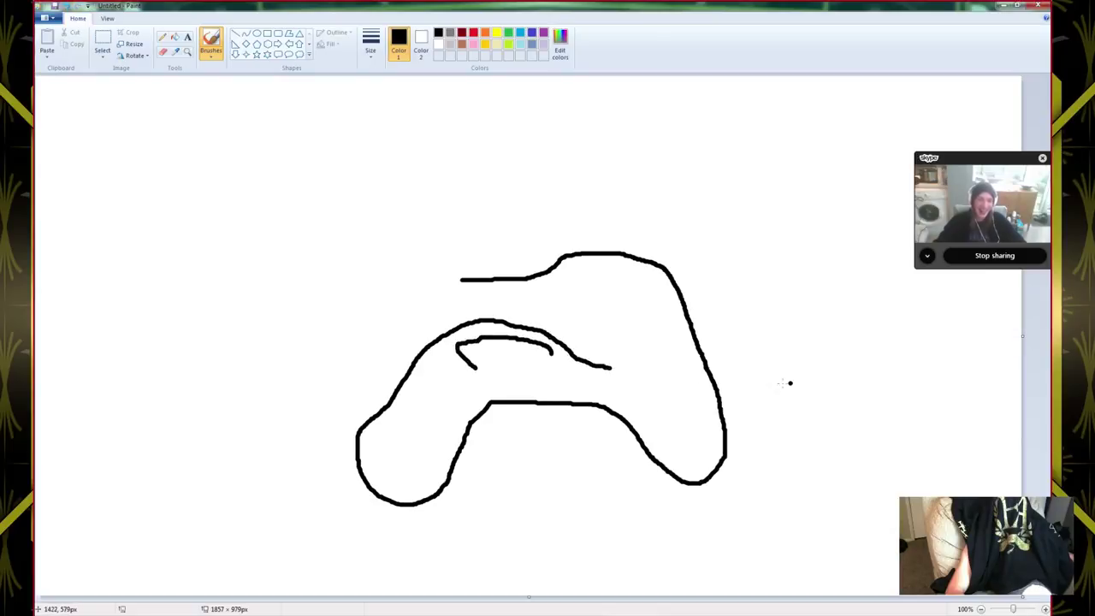
mouse_move(819, 383)
left_mouse_down()
mouse_move(873, 365)
mouse_move(926, 380)
mouse_move(908, 419)
left_mouse_up()
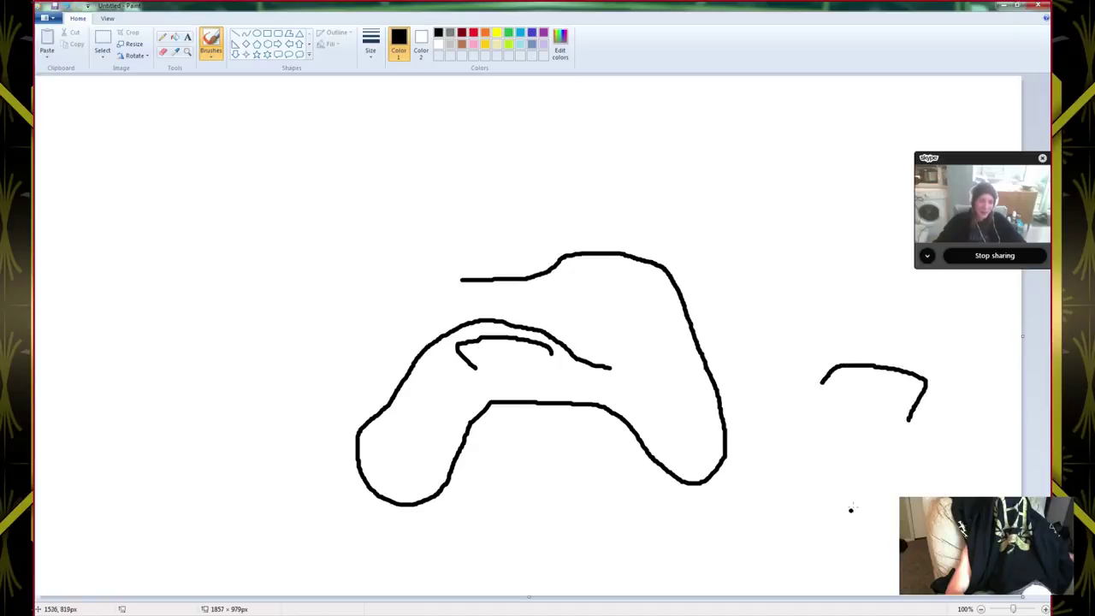
mouse_move(830, 531)
left_mouse_down()
mouse_move(835, 548)
mouse_move(857, 519)
mouse_move(847, 521)
left_mouse_up()
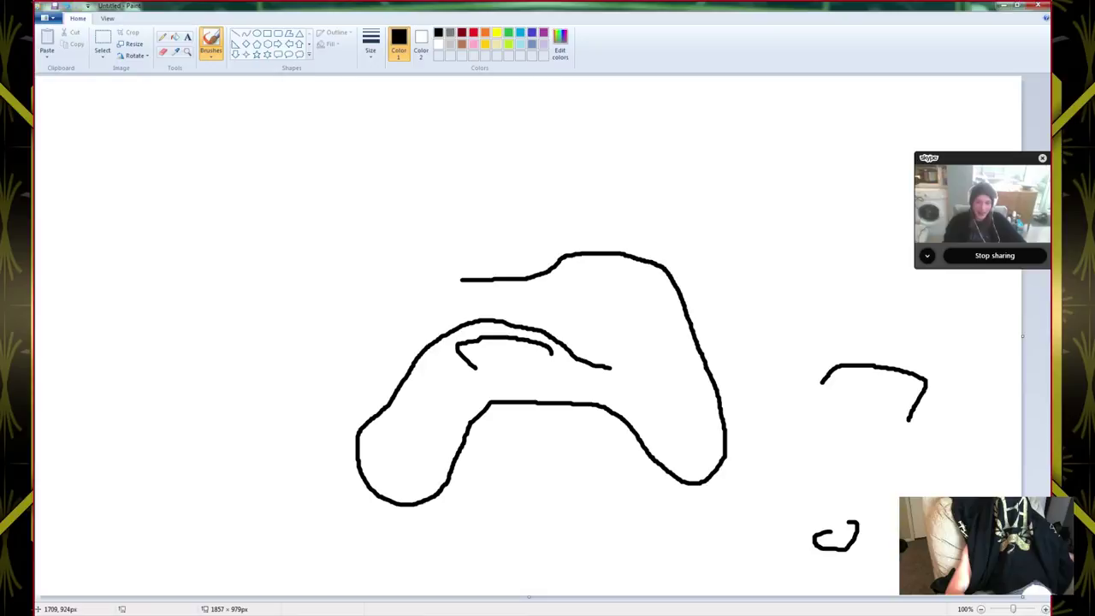
left_click_drag(898, 536, 896, 551)
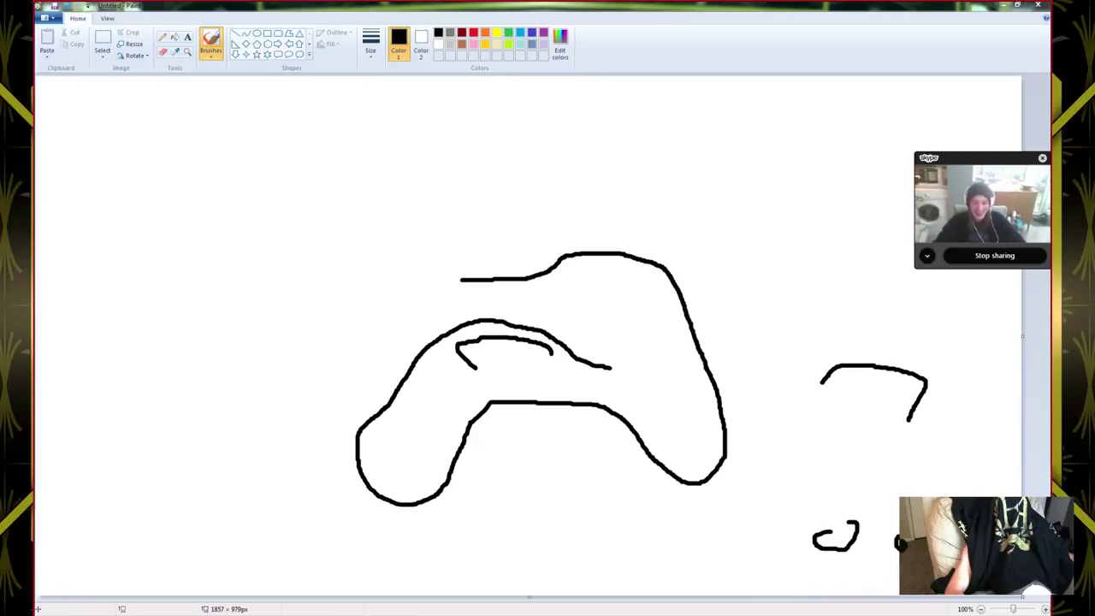
Add dots and small loops below the main shape, plus a long curve and a diagonal line
left_click(678, 545)
mouse_move(600, 528)
left_mouse_down()
mouse_move(602, 553)
mouse_move(618, 531)
left_mouse_up()
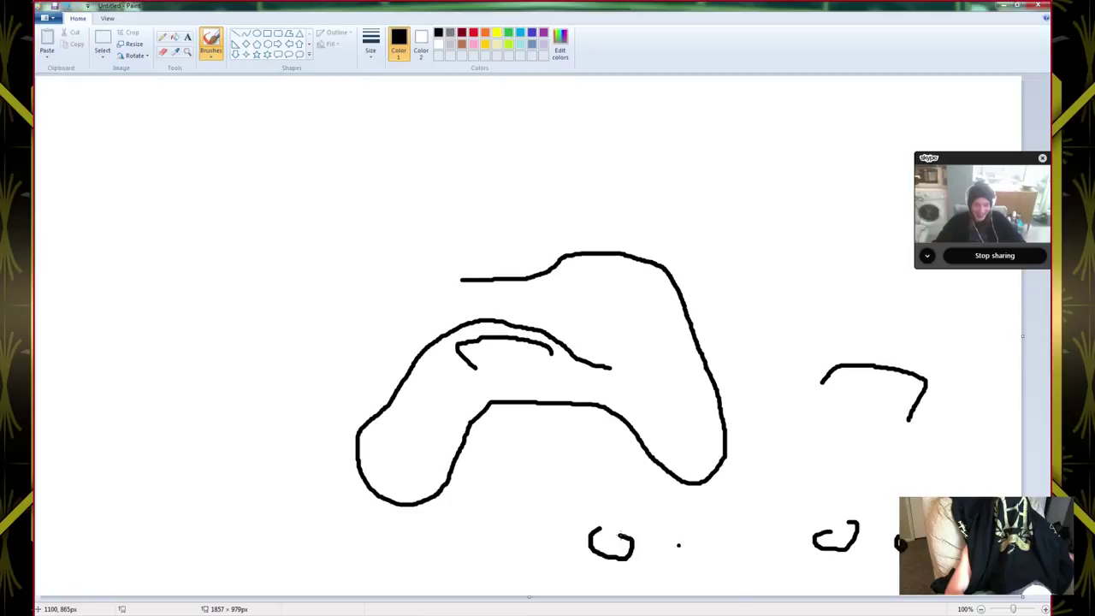
left_click(565, 562)
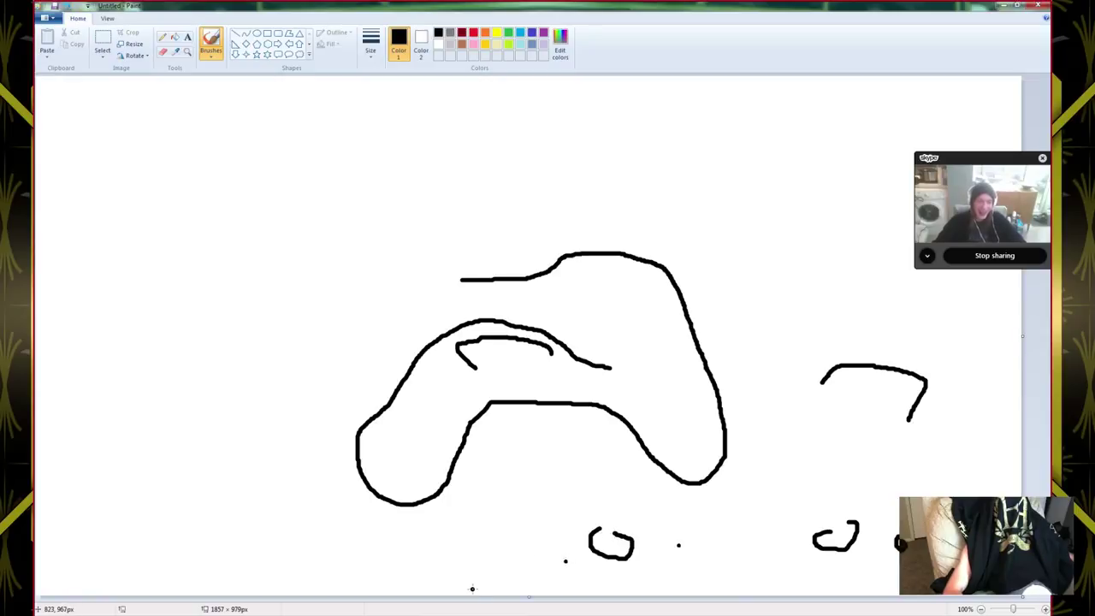
mouse_move(471, 587)
left_mouse_down()
mouse_move(507, 595)
mouse_move(503, 581)
mouse_move(470, 589)
left_mouse_up()
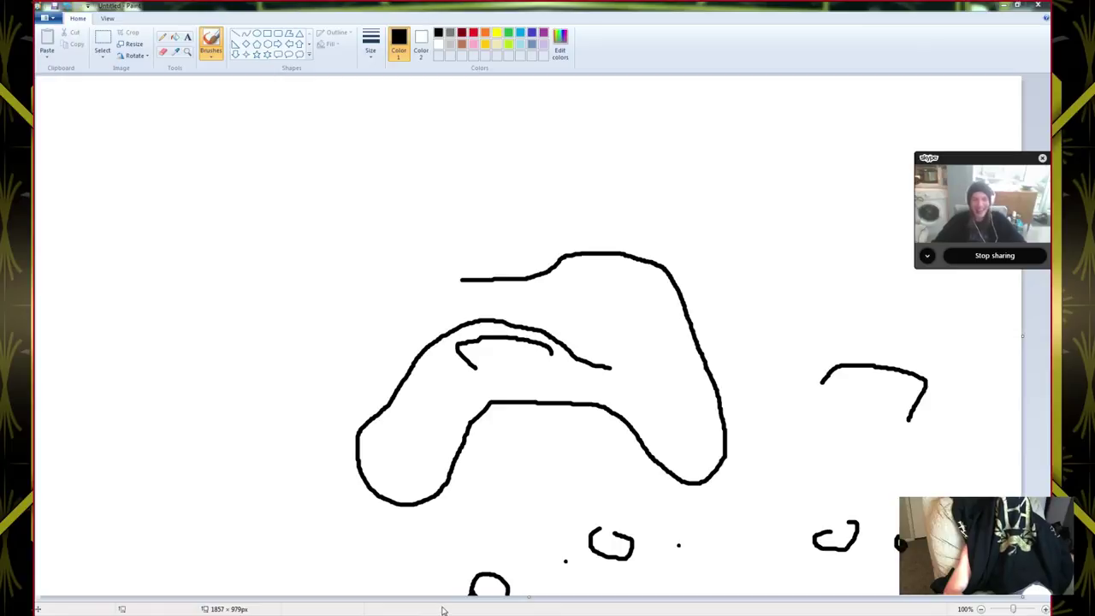
left_click_drag(487, 541, 312, 594)
left_click_drag(541, 388, 614, 594)
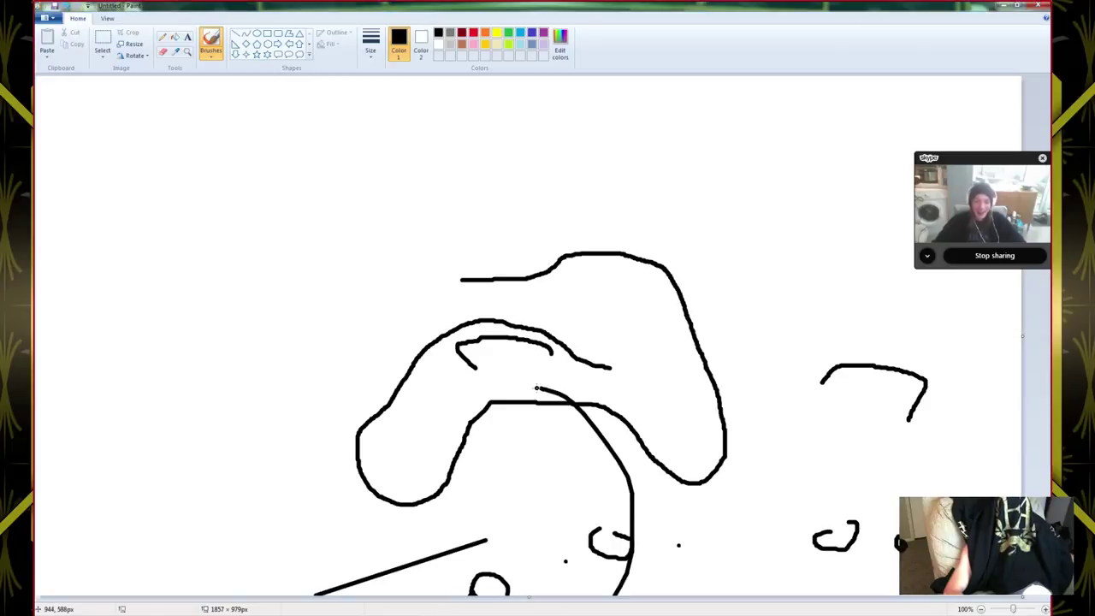
Add dots and a scribble inside the small lower loop, undoing unwanted loop and dot strokes
left_click(576, 422)
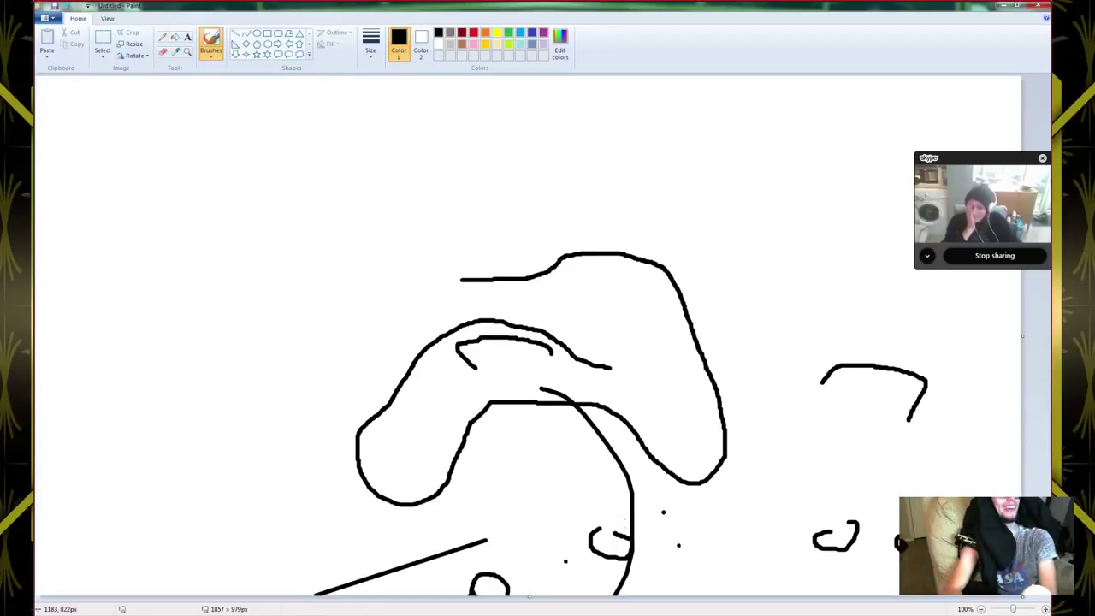
left_click_drag(1024, 598, 1057, 612)
left_click(747, 453)
scroll(630, 393, "down", 1)
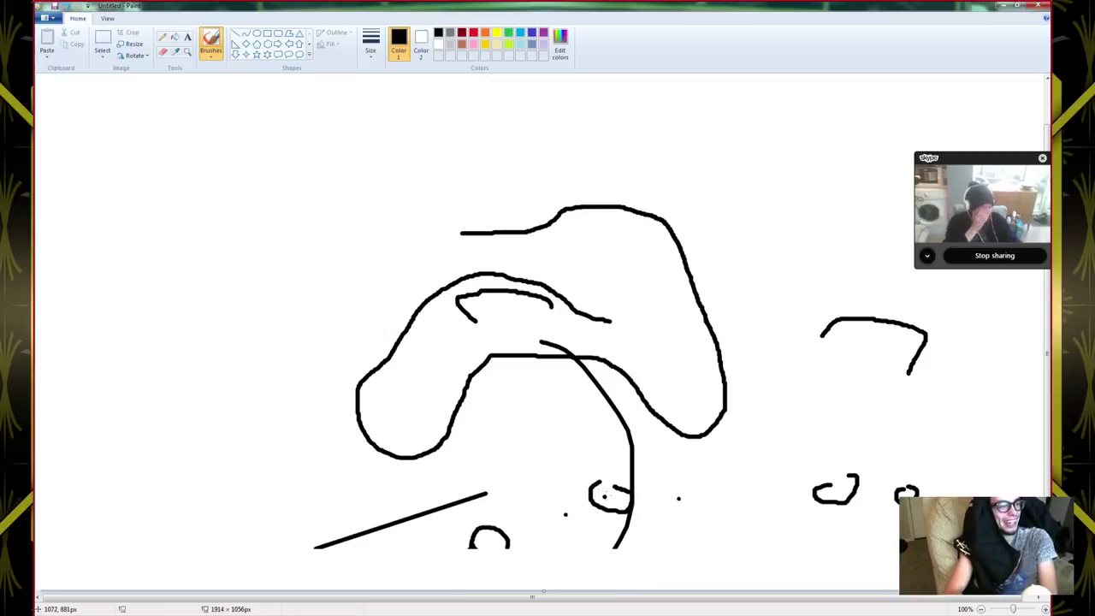
mouse_move(603, 494)
left_mouse_down()
mouse_move(614, 508)
mouse_move(601, 513)
left_mouse_up()
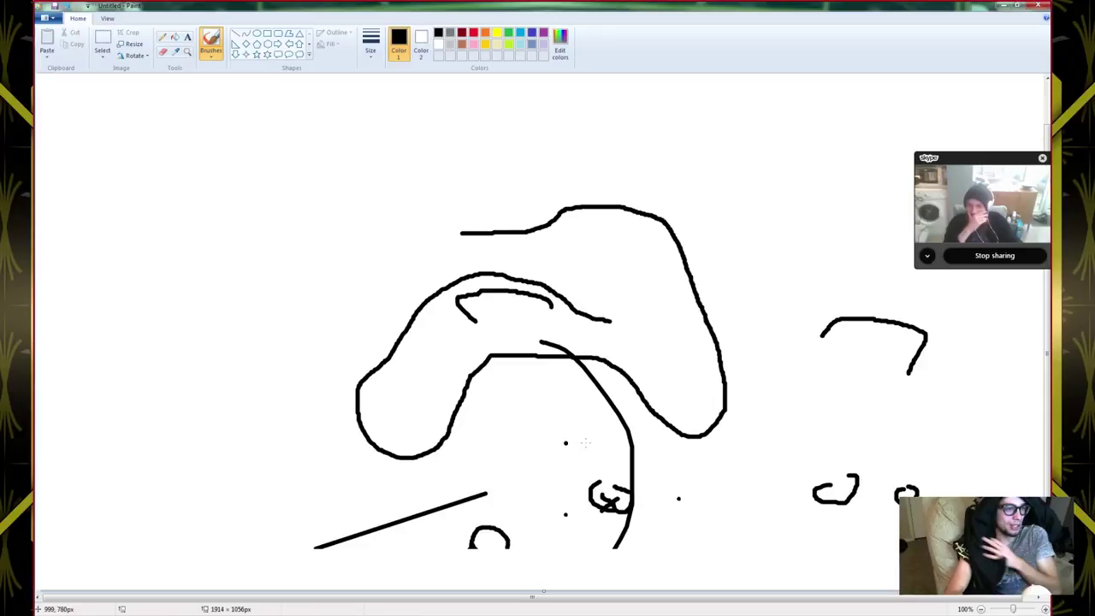
mouse_move(556, 459)
left_mouse_down()
mouse_move(631, 423)
mouse_move(642, 505)
left_mouse_up()
key("ctrl+z")
key("ctrl+z")
left_click(565, 496)
left_click_drag(548, 504, 579, 514)
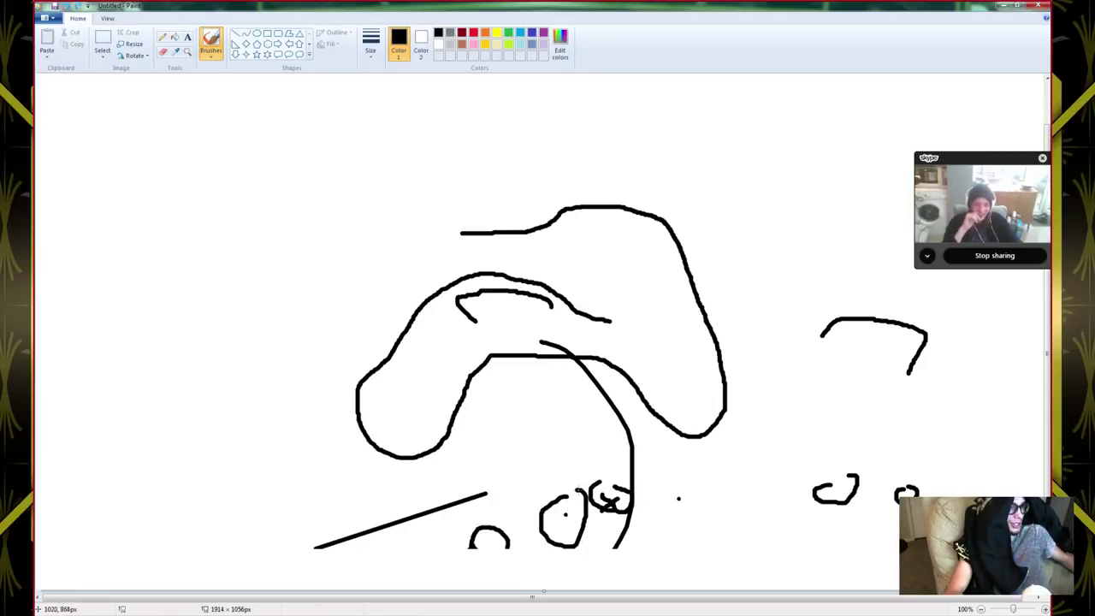
left_click(659, 510)
Undo trial strokes, then loop around the right-hand shape and over the upper-left shape
key("ctrl+z")
key("ctrl+z")
mouse_move(678, 481)
left_mouse_down()
mouse_move(685, 539)
mouse_move(695, 483)
left_mouse_up()
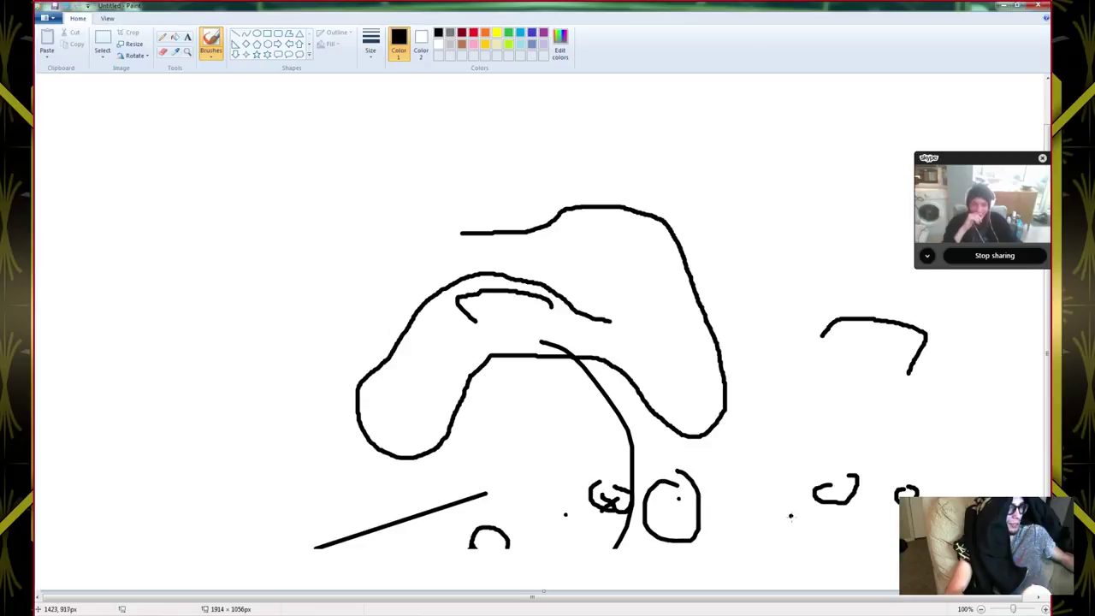
key("ctrl+z")
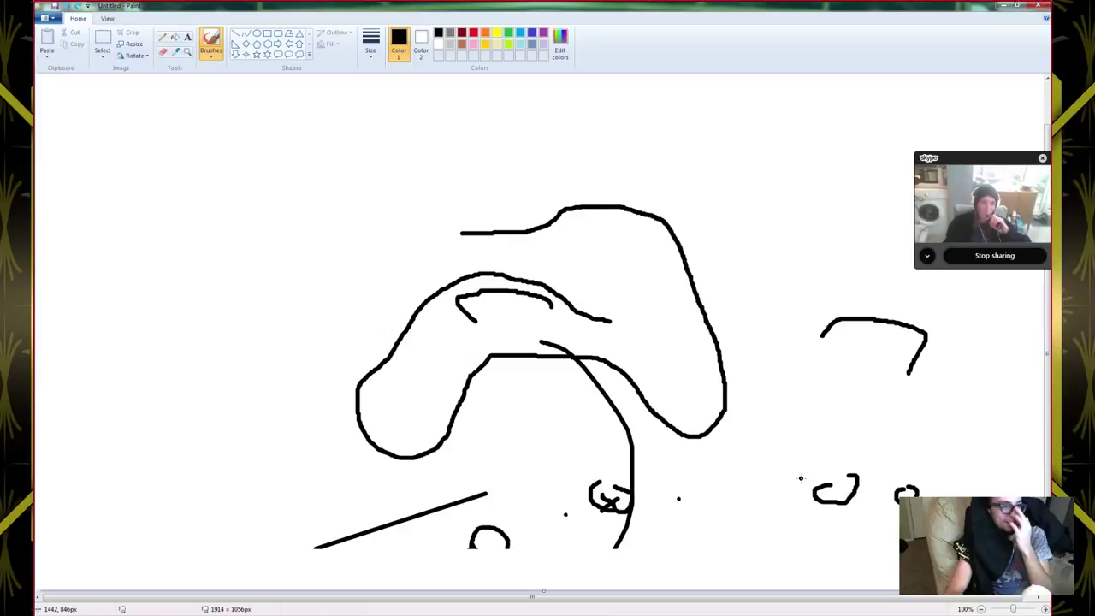
mouse_move(816, 466)
left_mouse_down()
mouse_move(809, 534)
mouse_move(871, 483)
mouse_move(840, 444)
left_mouse_up()
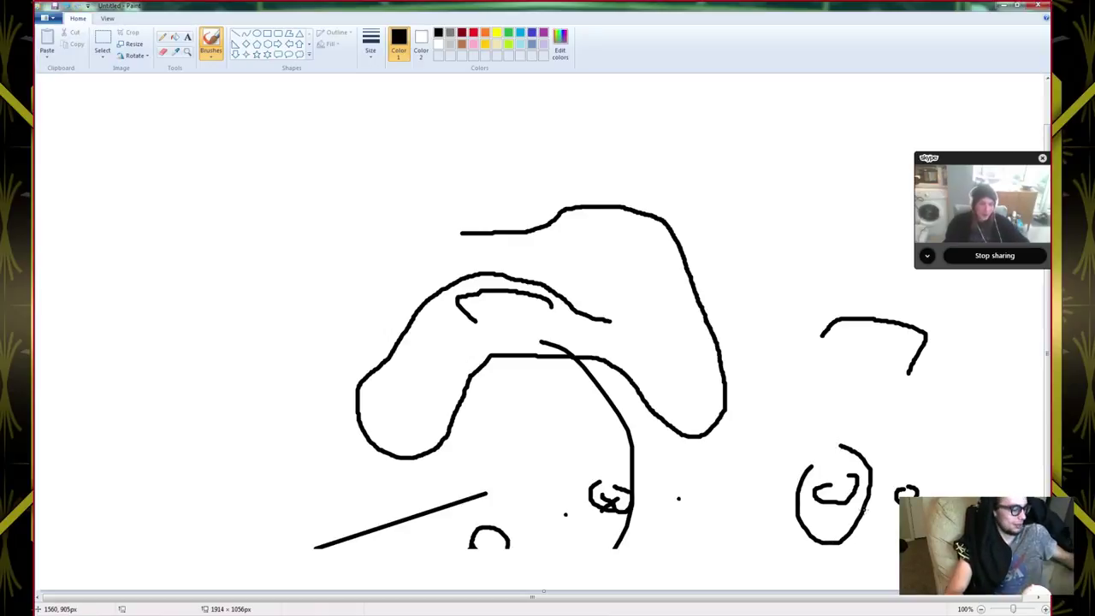
key("ctrl+z")
left_click_drag(902, 527, 893, 544)
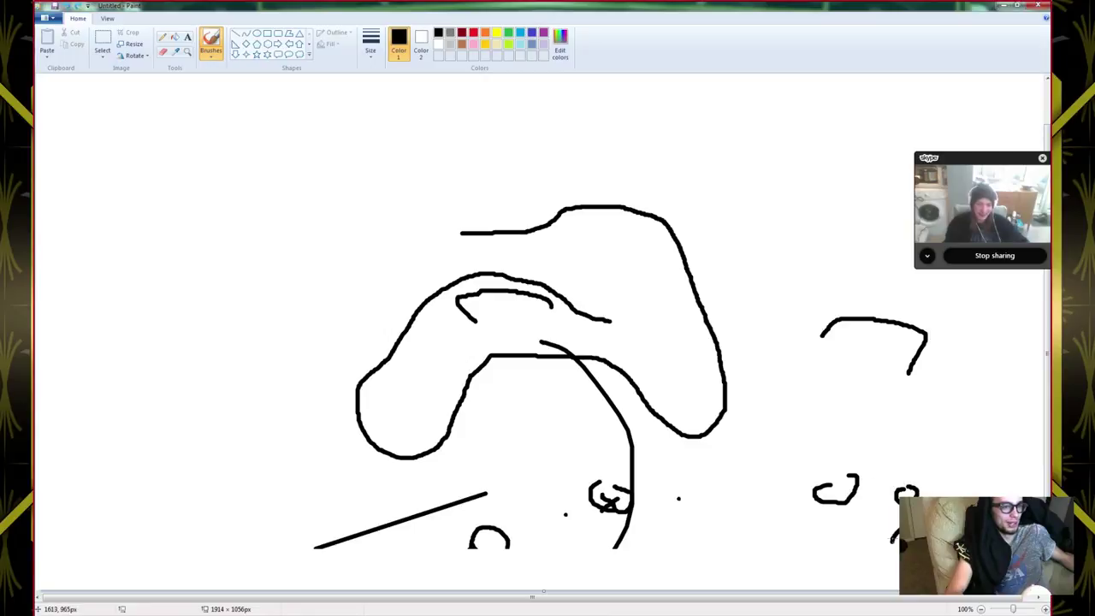
key("ctrl+z")
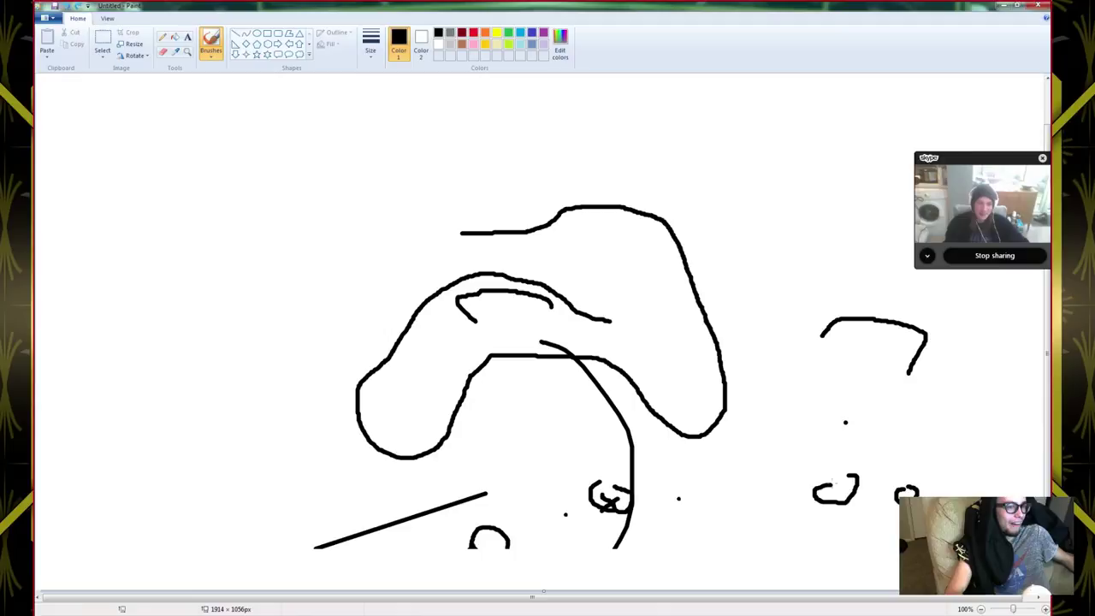
mouse_move(816, 259)
left_mouse_down()
mouse_move(920, 426)
mouse_move(937, 271)
left_mouse_up()
mouse_move(579, 299)
left_mouse_down()
mouse_move(407, 341)
mouse_move(516, 303)
mouse_move(518, 276)
left_mouse_up()
Cancel the Save As dialog and Ctrl+Z every stroke until the 1152 × 720px canvas is empty
key("ctrl+s")
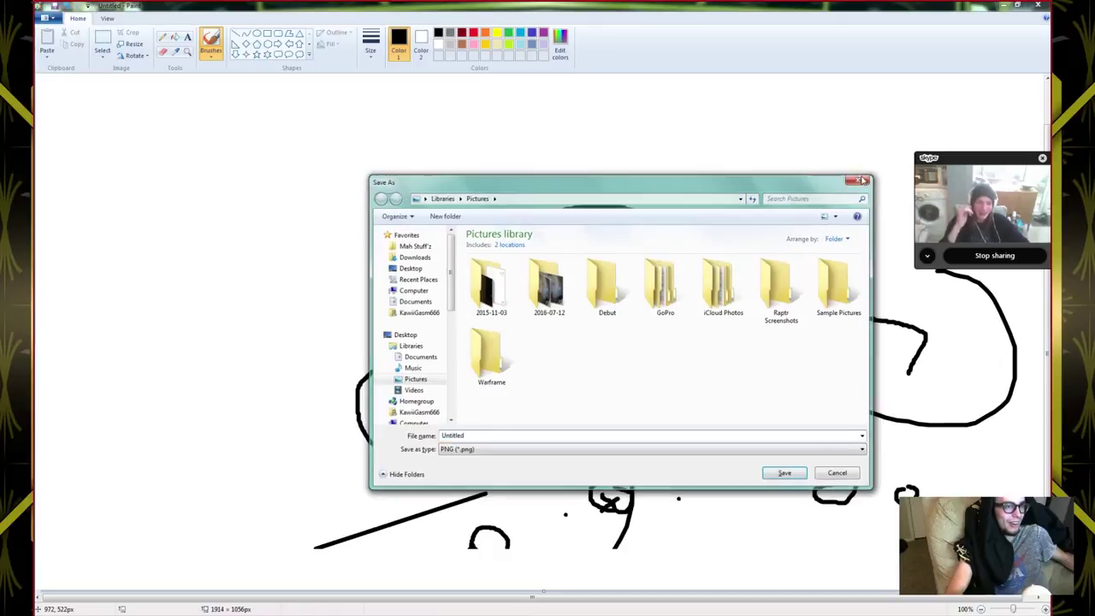
key("Escape")
key("ctrl+z")
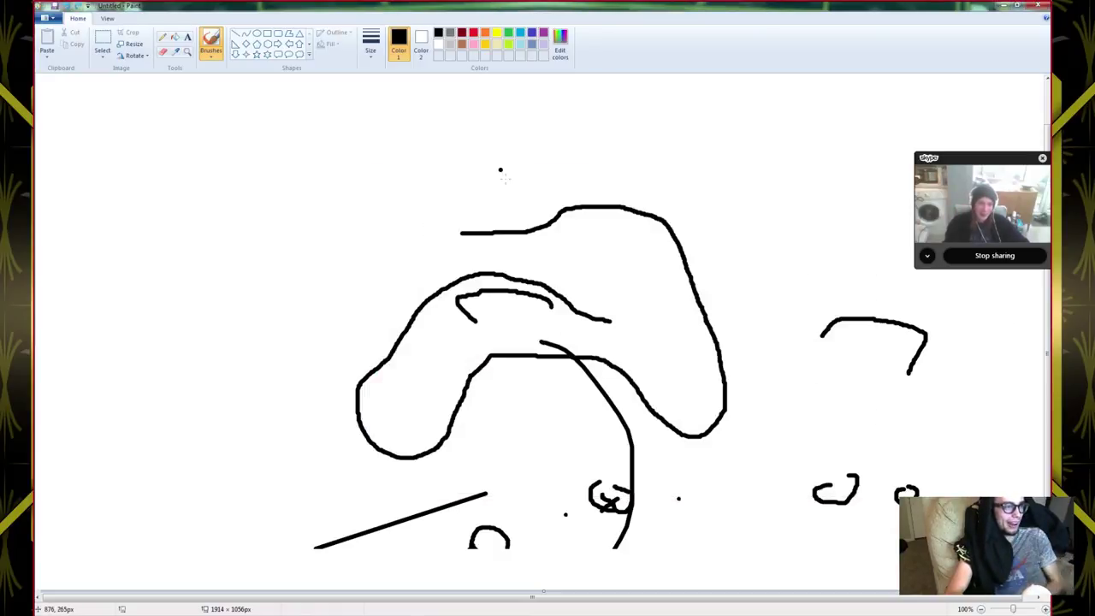
mouse_move(492, 169)
left_mouse_down()
mouse_move(758, 202)
mouse_move(414, 122)
left_mouse_up()
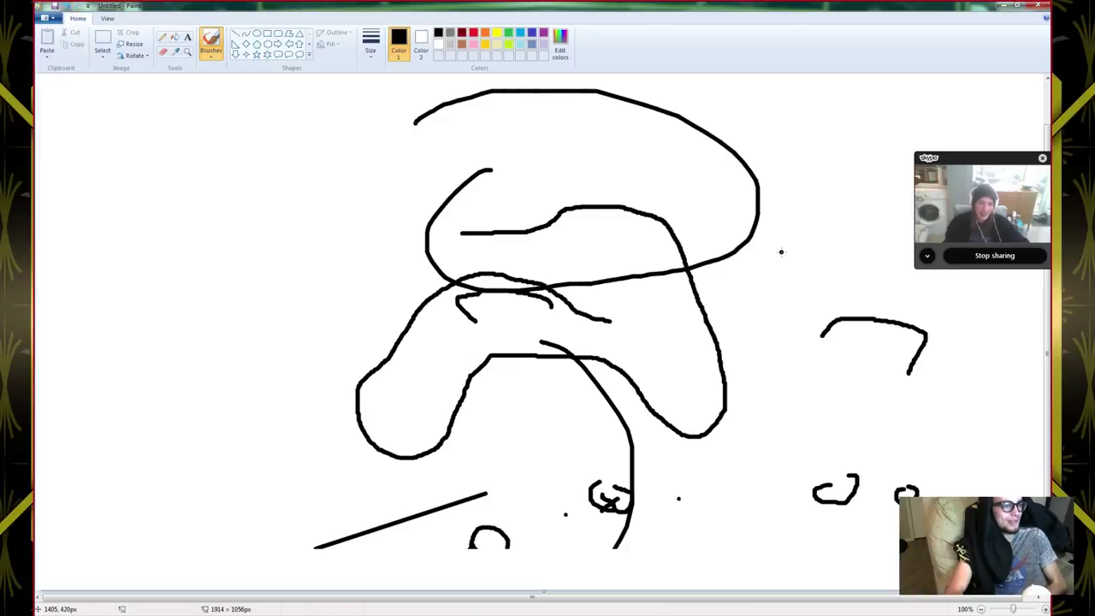
key("ctrl+z")
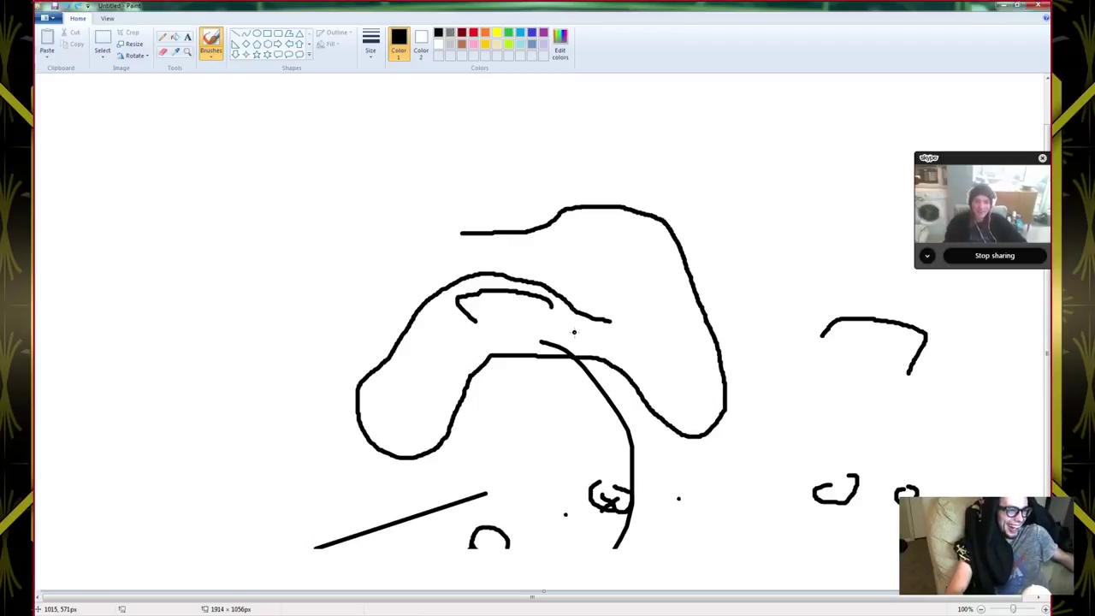
key("ctrl+z")
key("ctrl+z")
key("ctrl+z")
key("ctrl+z")
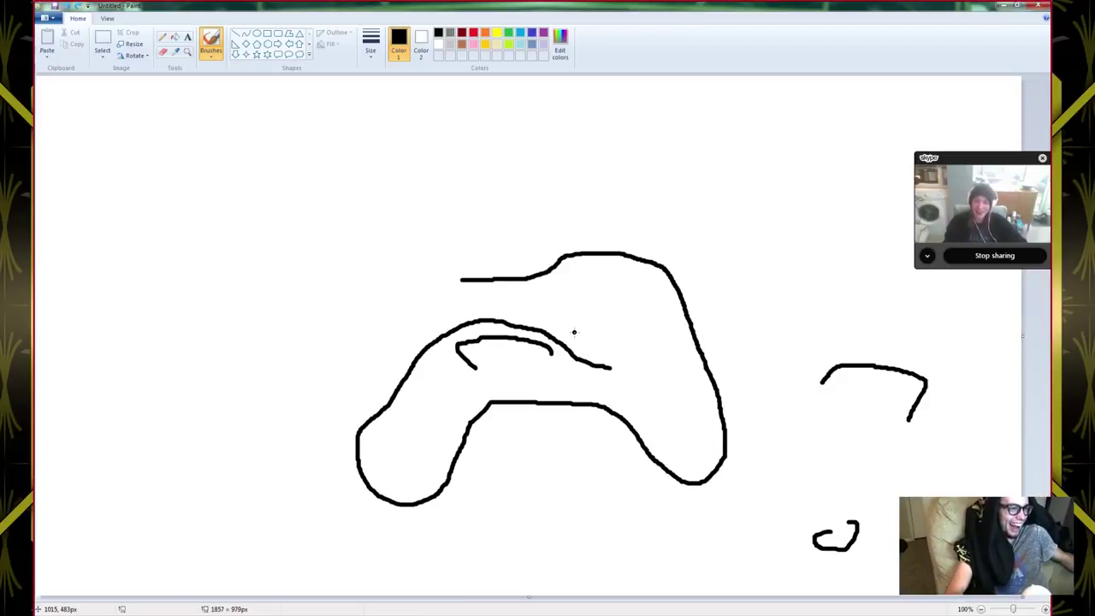
key("ctrl+z")
key("ctrl+z")
key("ctrl+z")
key("ctrl+z")
key("ctrl+z")
key("ctrl+z")
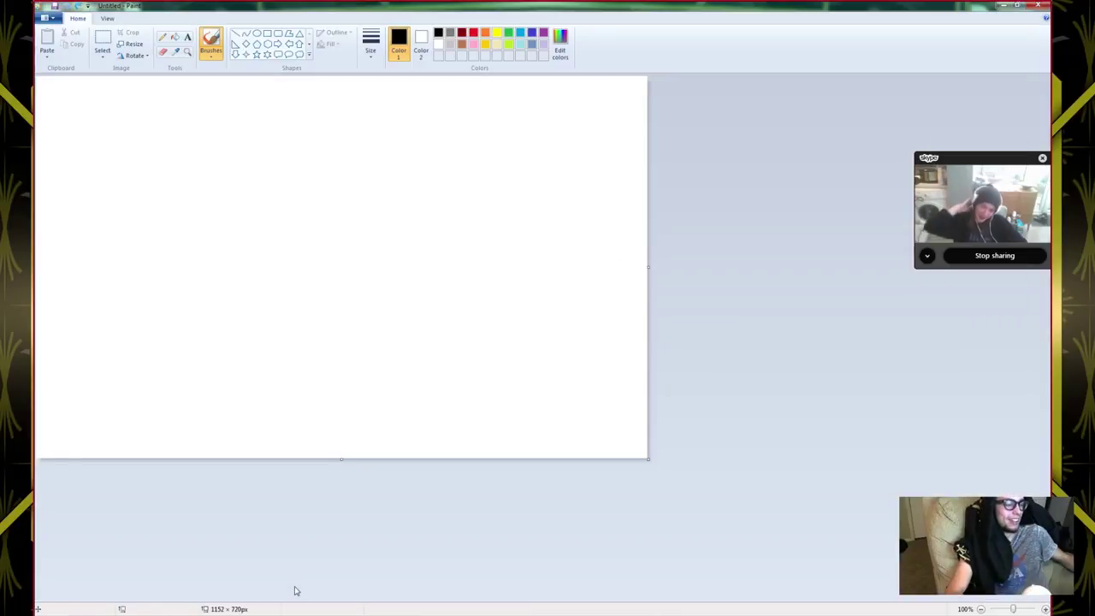
key("alt+Tab")
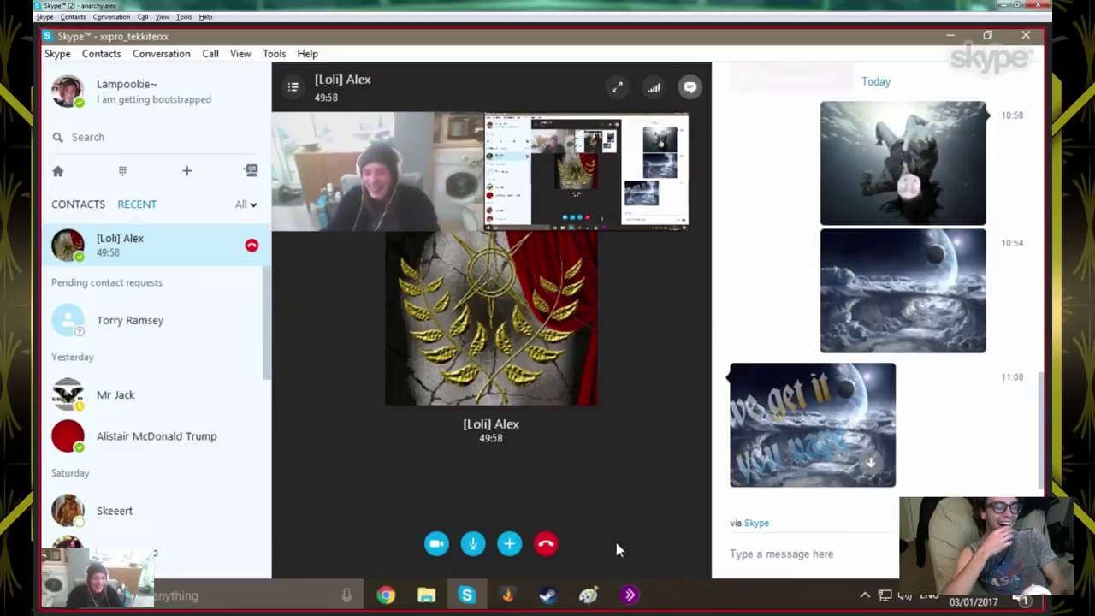
left_click(599, 595)
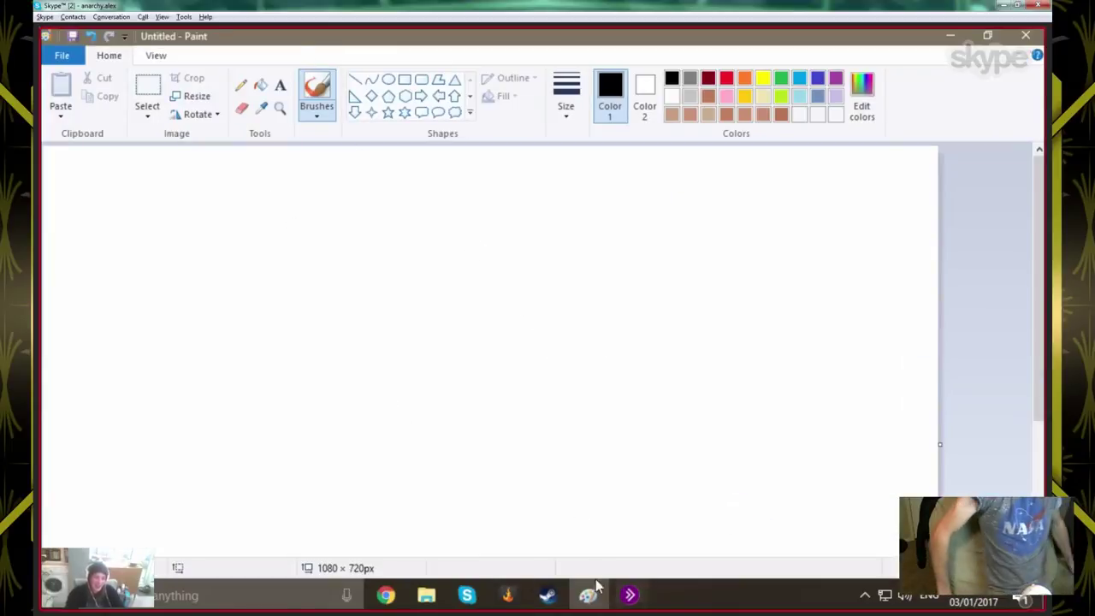
Launch Starbound from the Steam Library favourites, confirming PLAY in the launch-options dialog
left_click(547, 595)
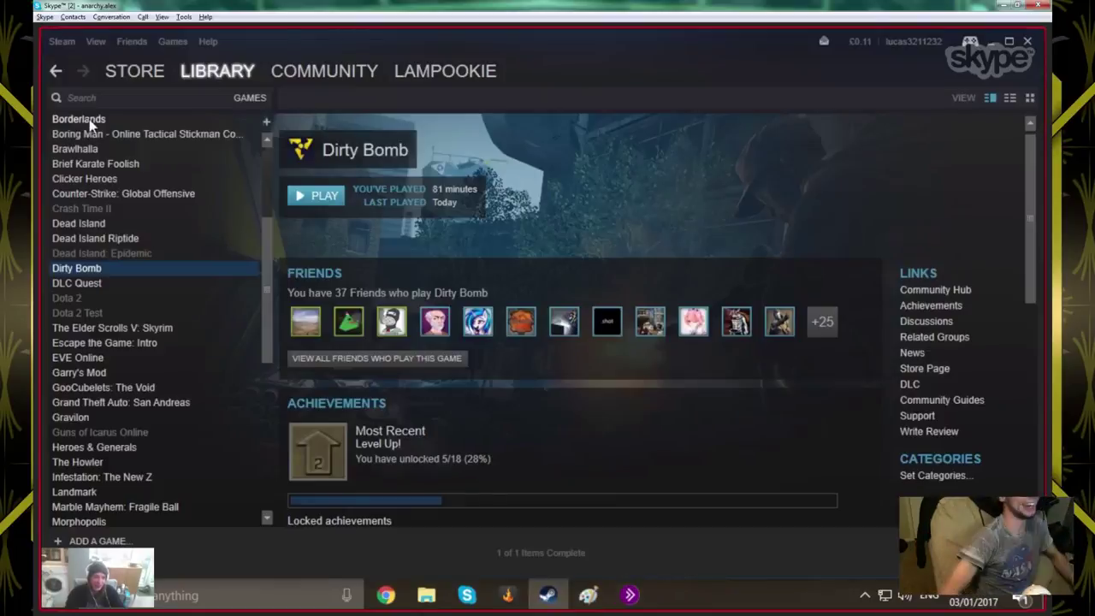
left_click(101, 142)
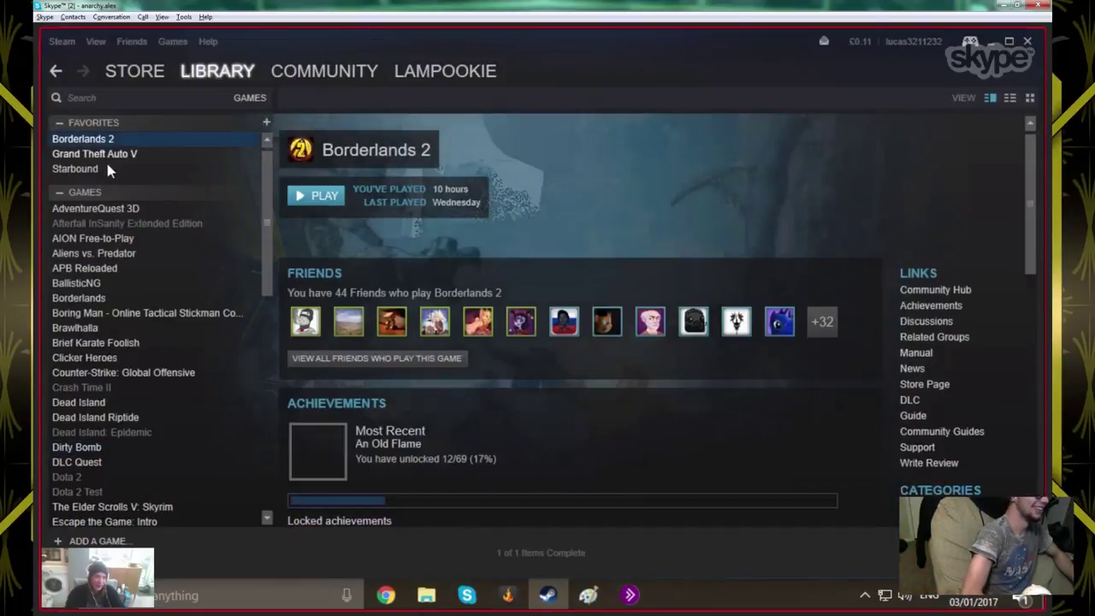
double_click(106, 166)
left_click(553, 381)
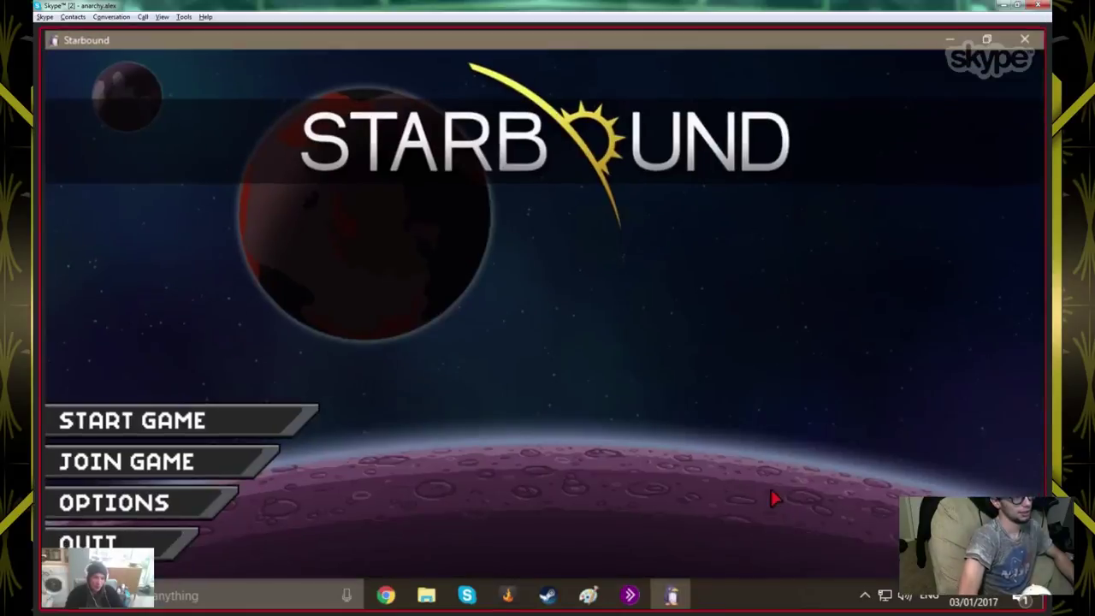
Start a game in Starbound and load the character Ishara from the character list
left_click(190, 438)
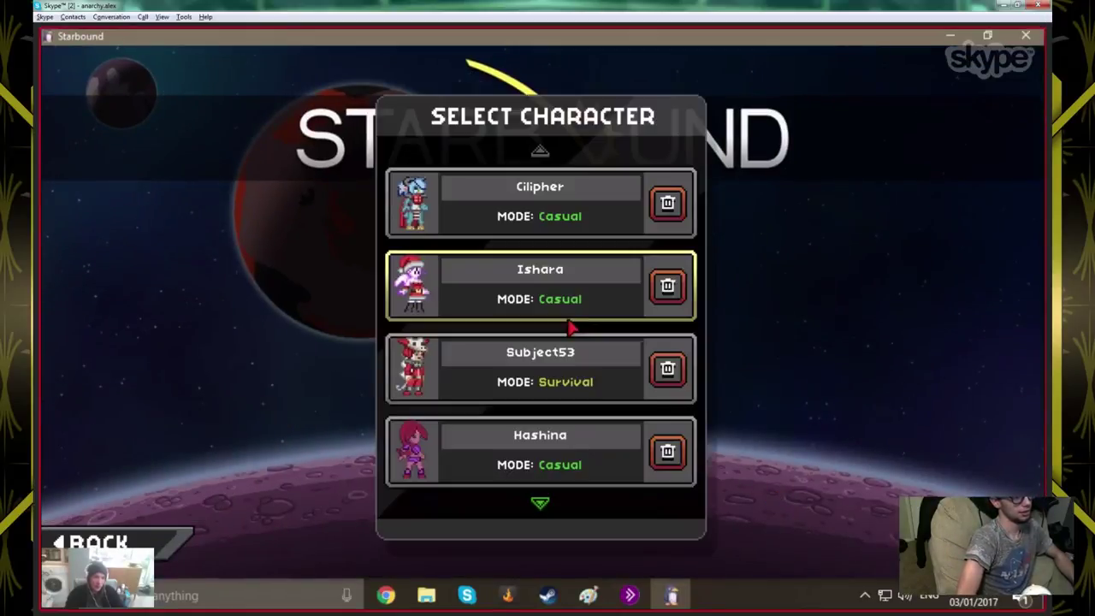
scroll(584, 272, "down", 1)
scroll(564, 313, "up", 1)
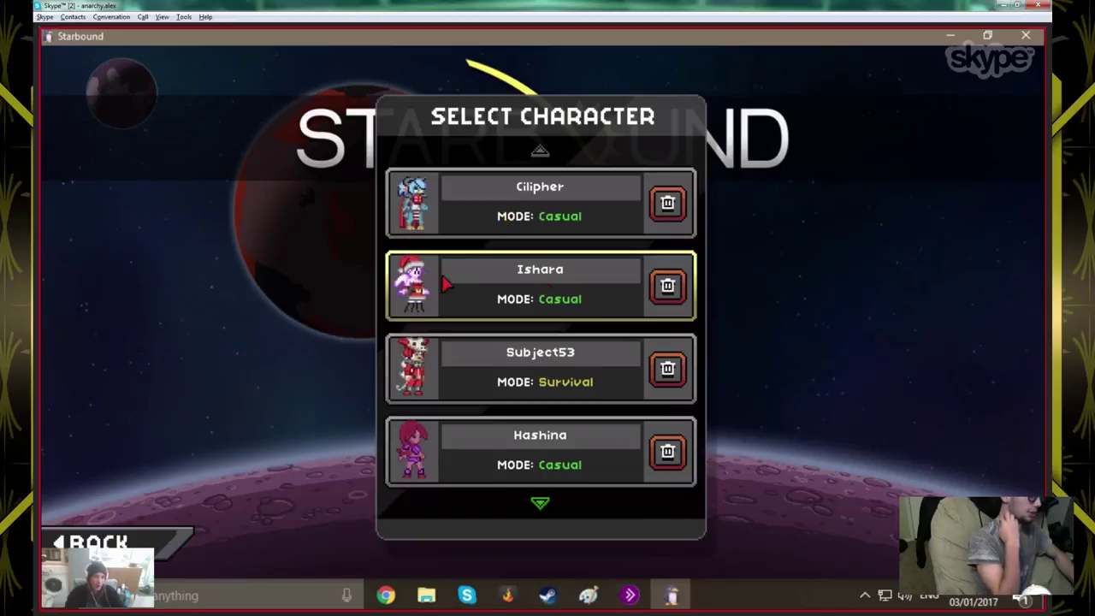
left_click(551, 300)
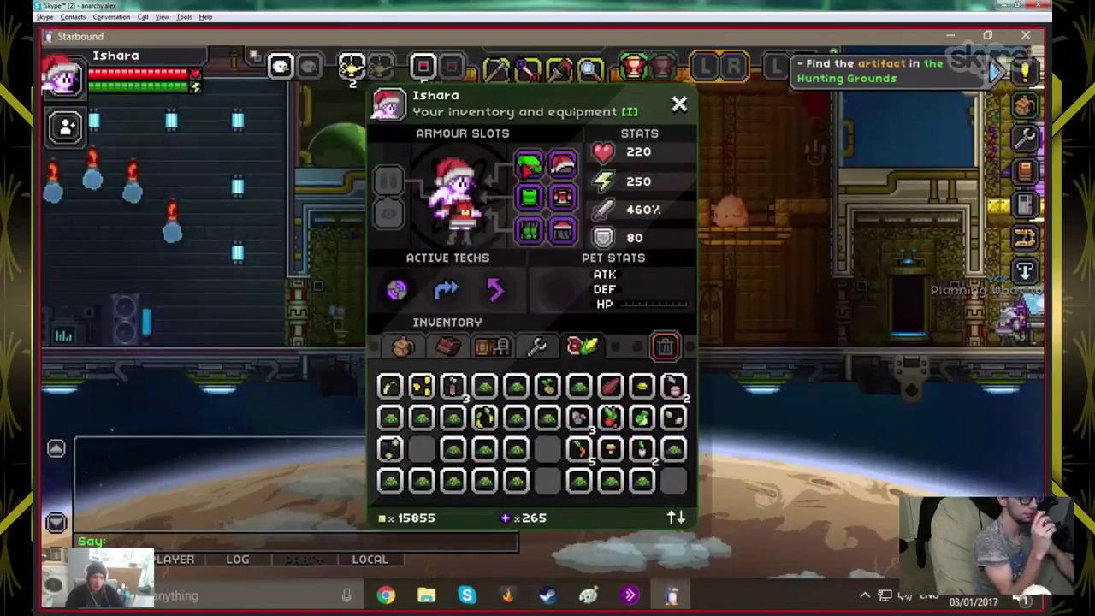
Unequip Ishara's green helm, chest and leg armour and Holiday Hat into empty inventory slots
left_click(562, 163)
left_click(529, 162)
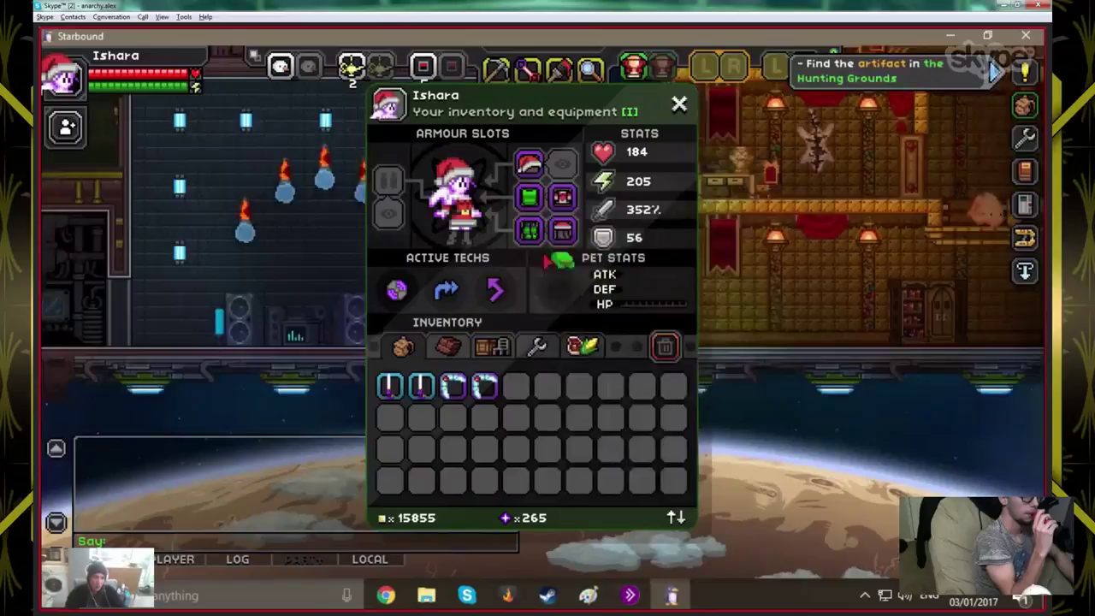
left_click(548, 417)
left_click(529, 197)
left_click(578, 417)
left_click(529, 231)
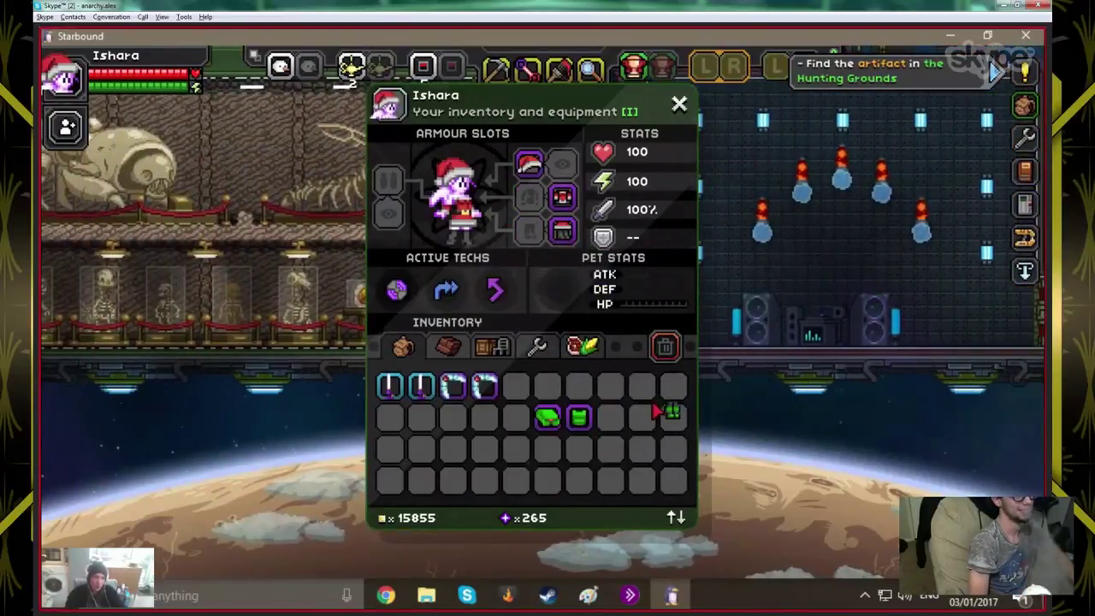
left_click(655, 412)
left_click(529, 163)
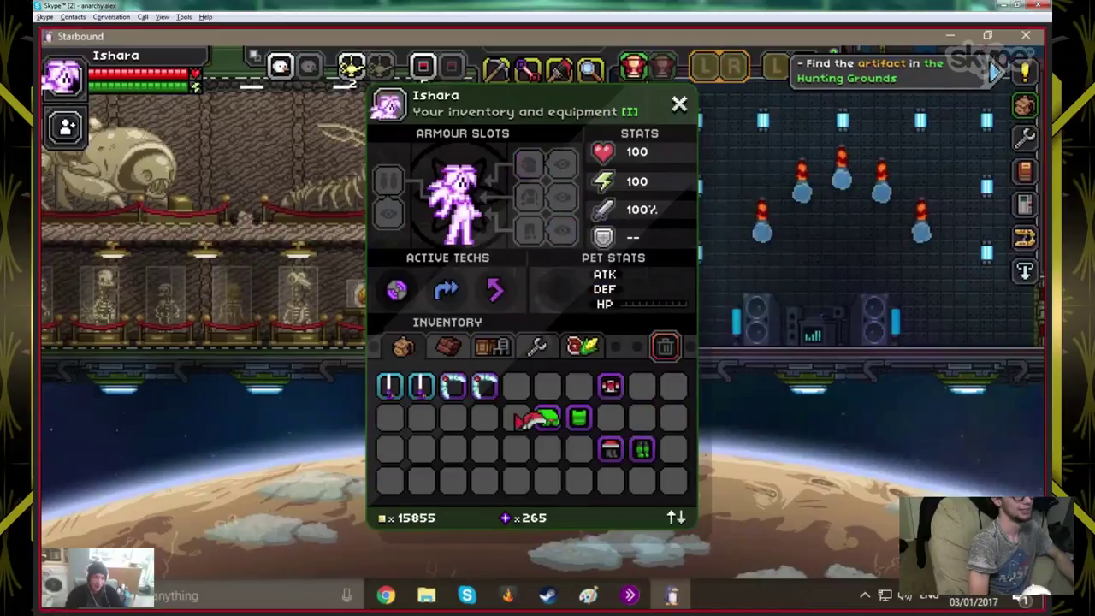
left_click(516, 448)
Close the inventory and walk Ishara left through the museum, then right through the ship's rooms
key("i")
key("a")
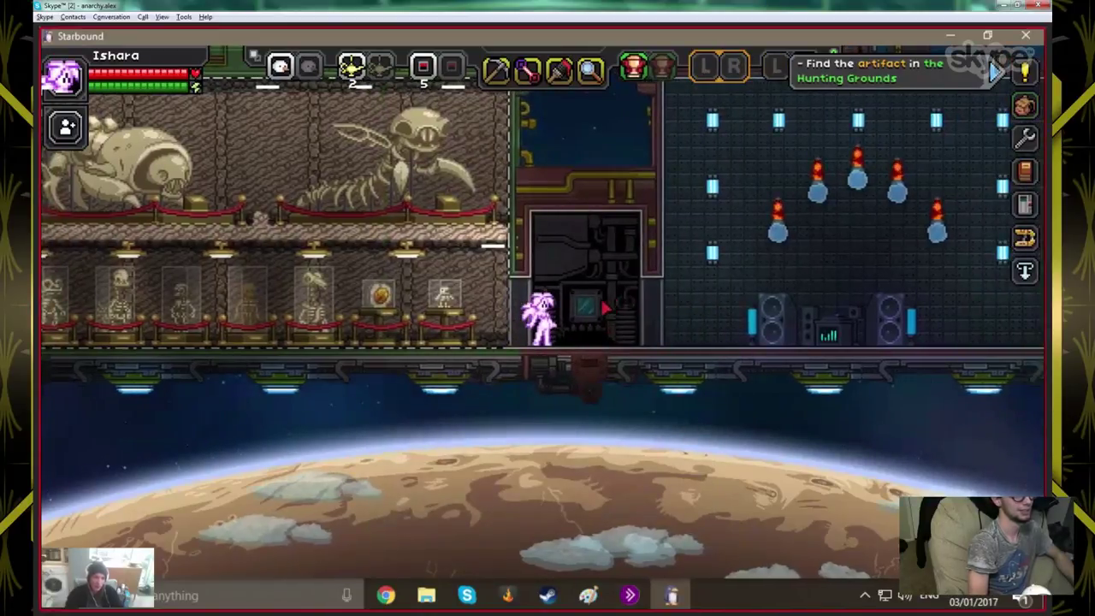
key("a")
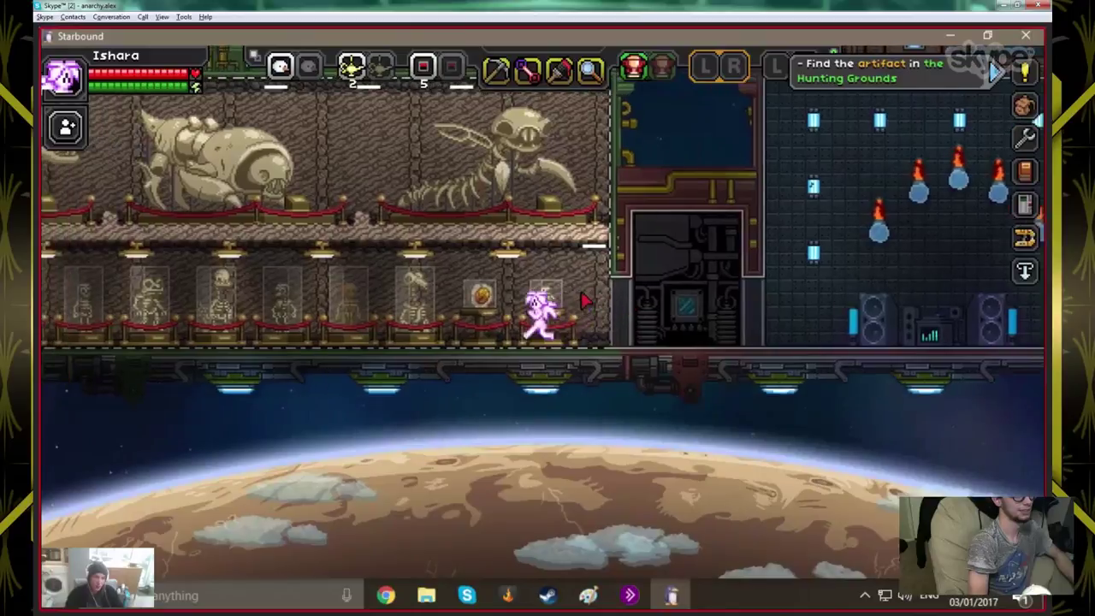
key("a")
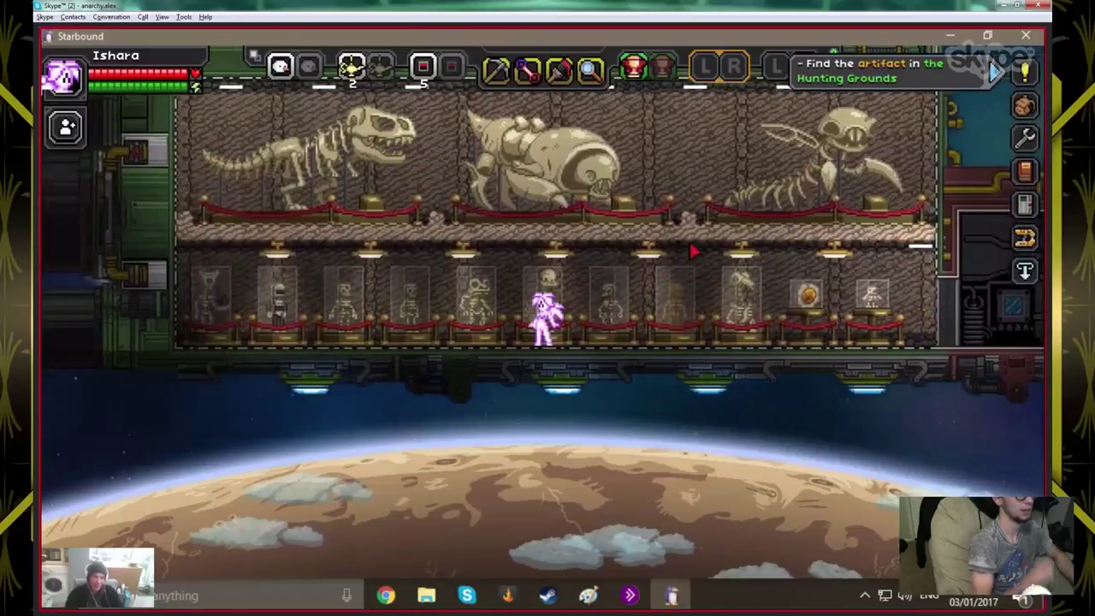
key("d")
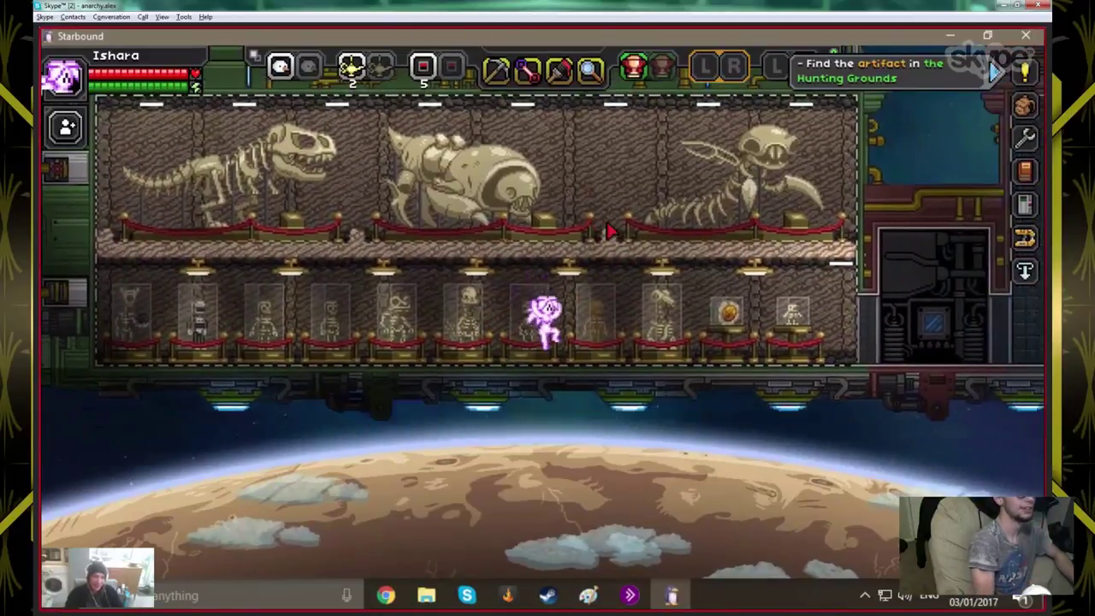
key("d")
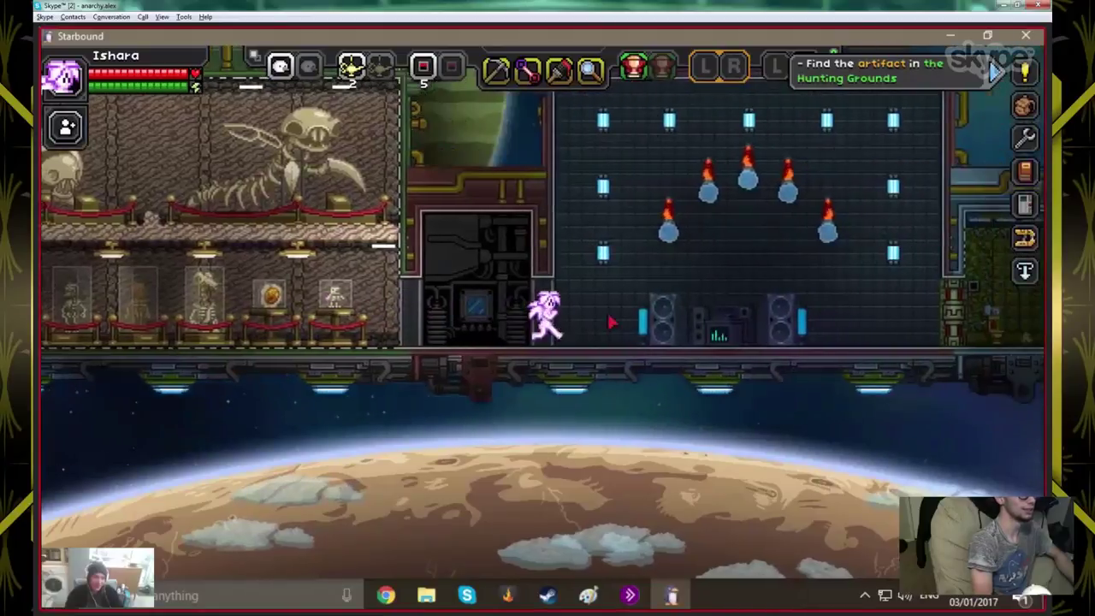
key("d")
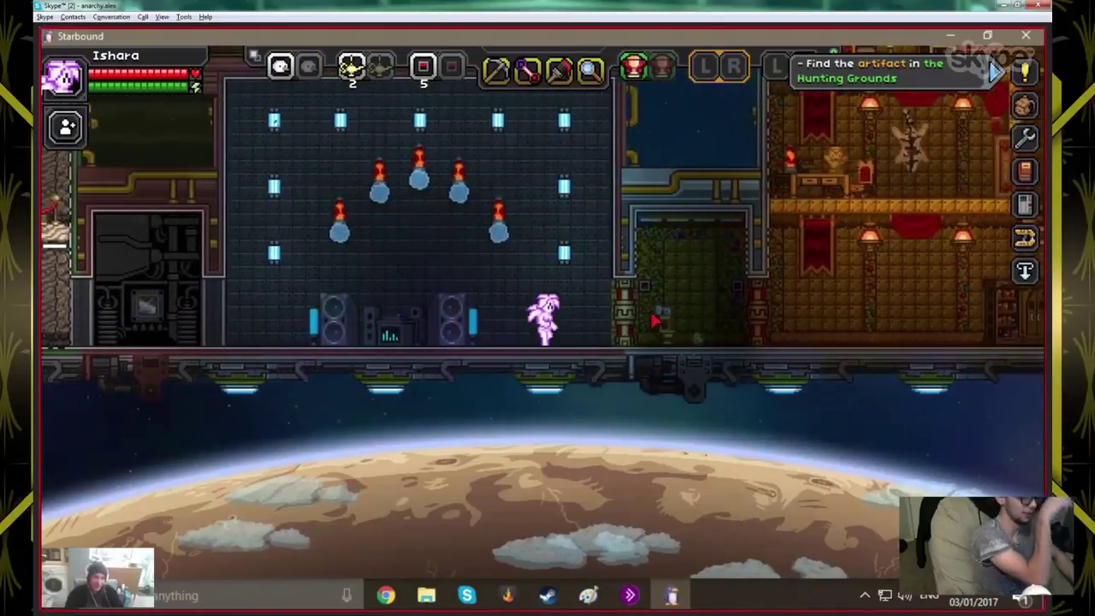
key("d")
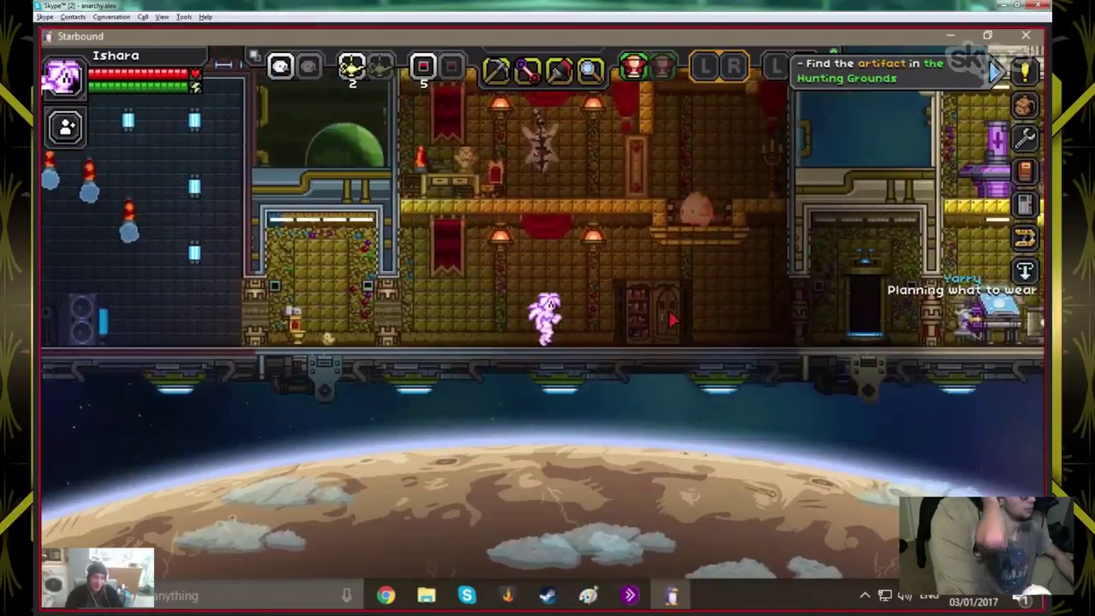
key("d")
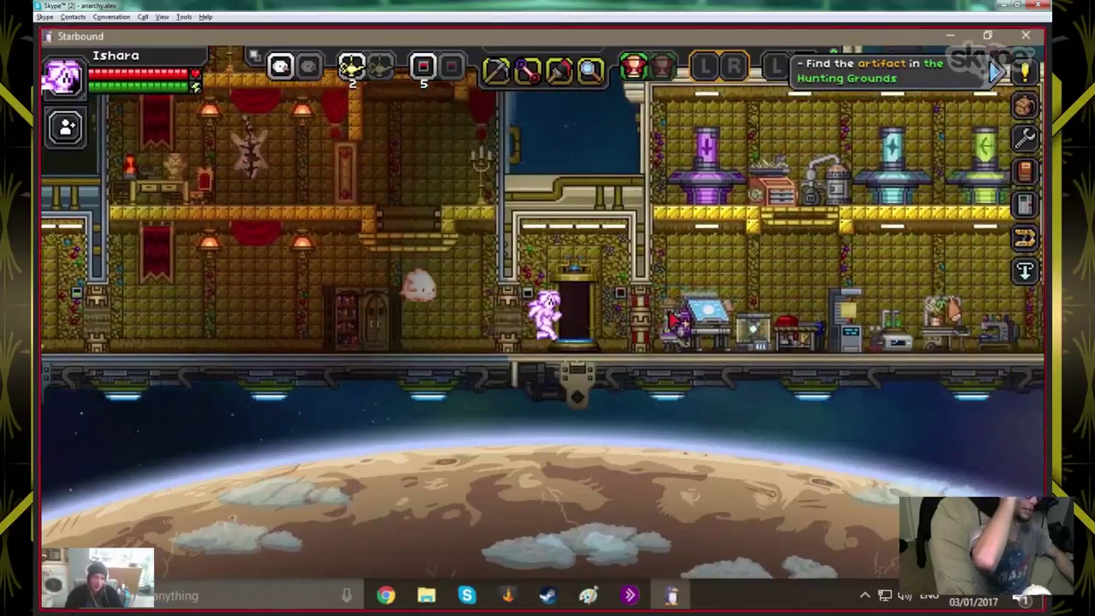
key("d")
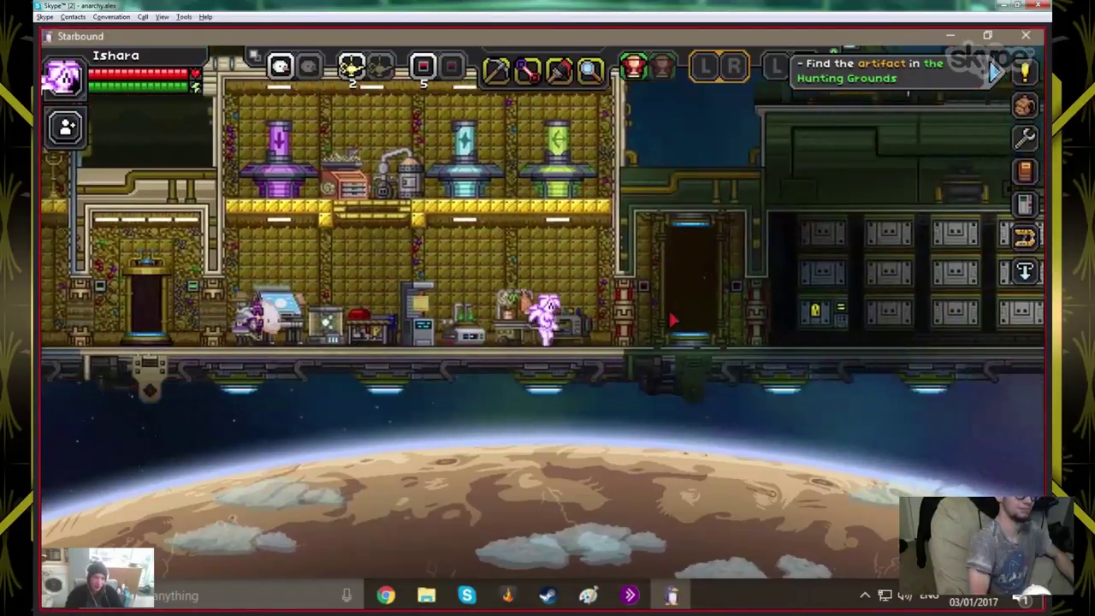
Raise the game's zoom level to 4x in Options
key("Escape")
left_click(552, 287)
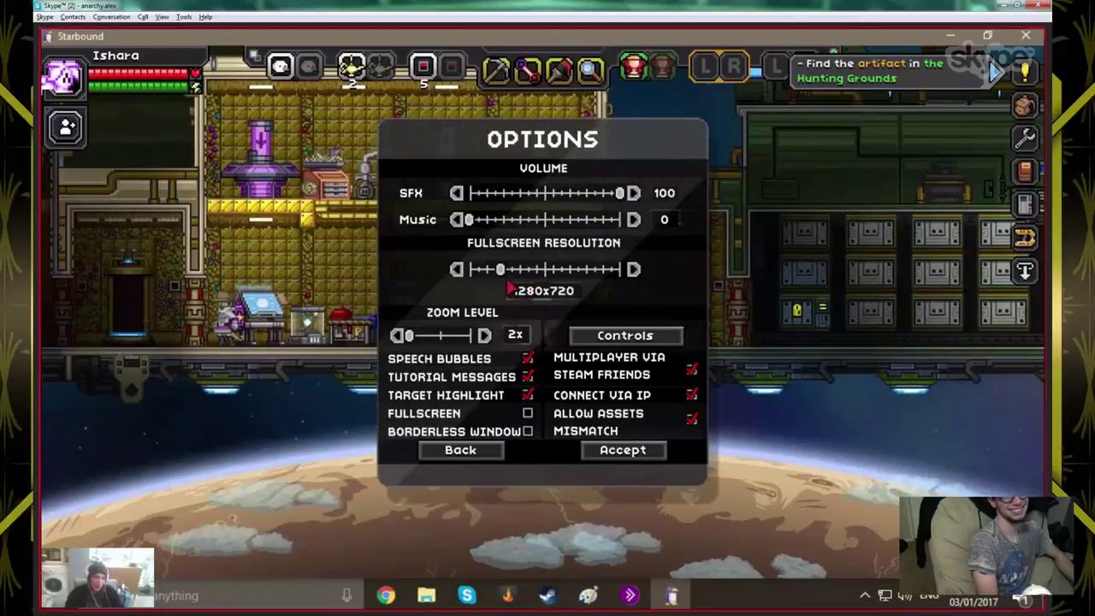
left_click(485, 335)
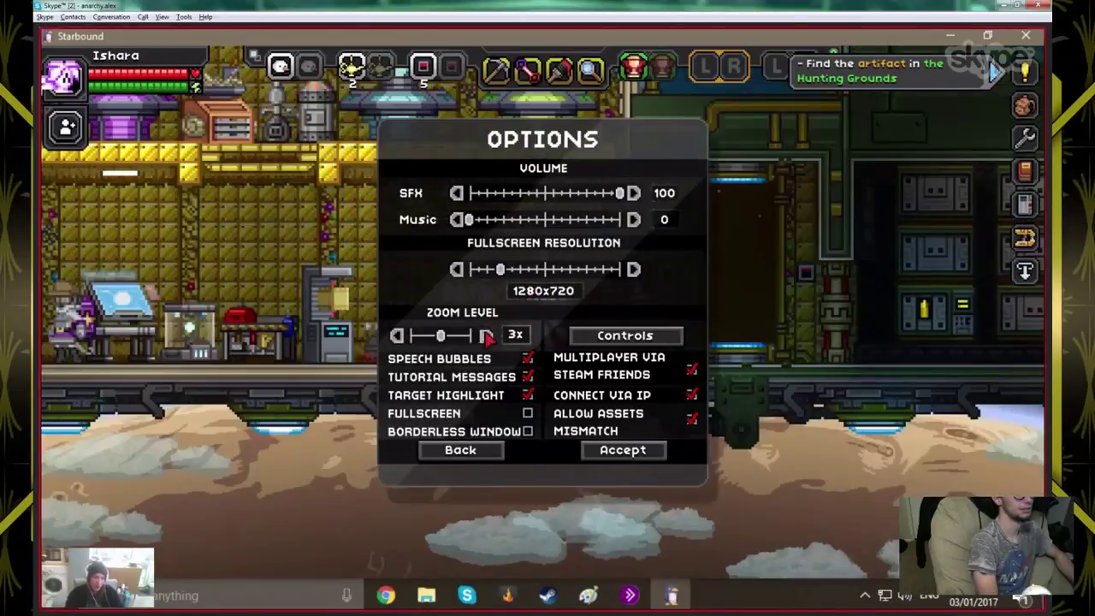
left_click(485, 335)
key("Escape")
Walk Ishara right past the machinery toward the cockpit computers
key("d")
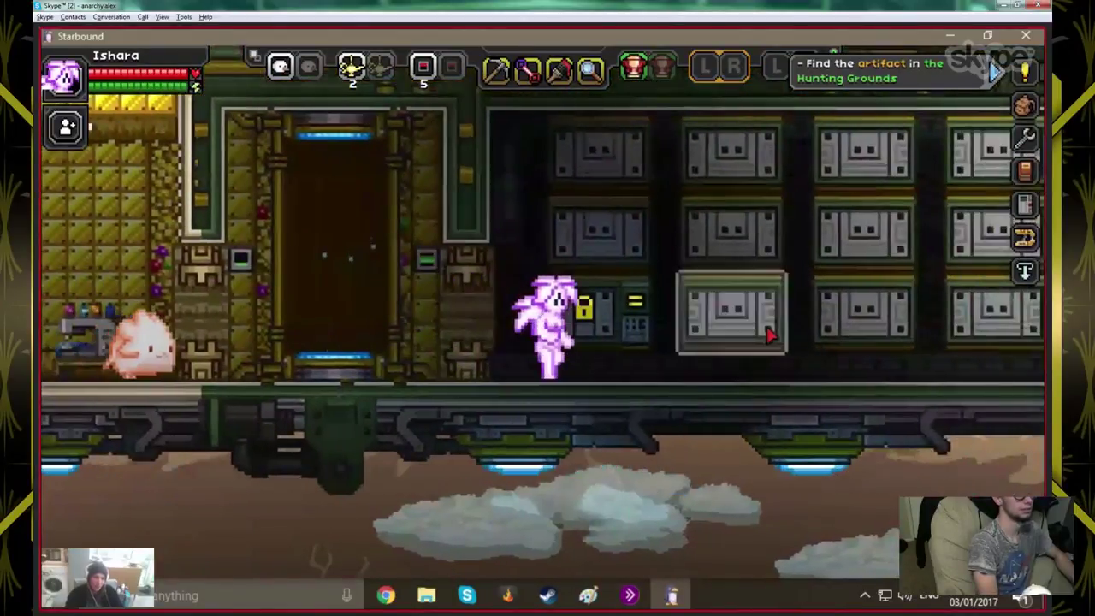
key("d")
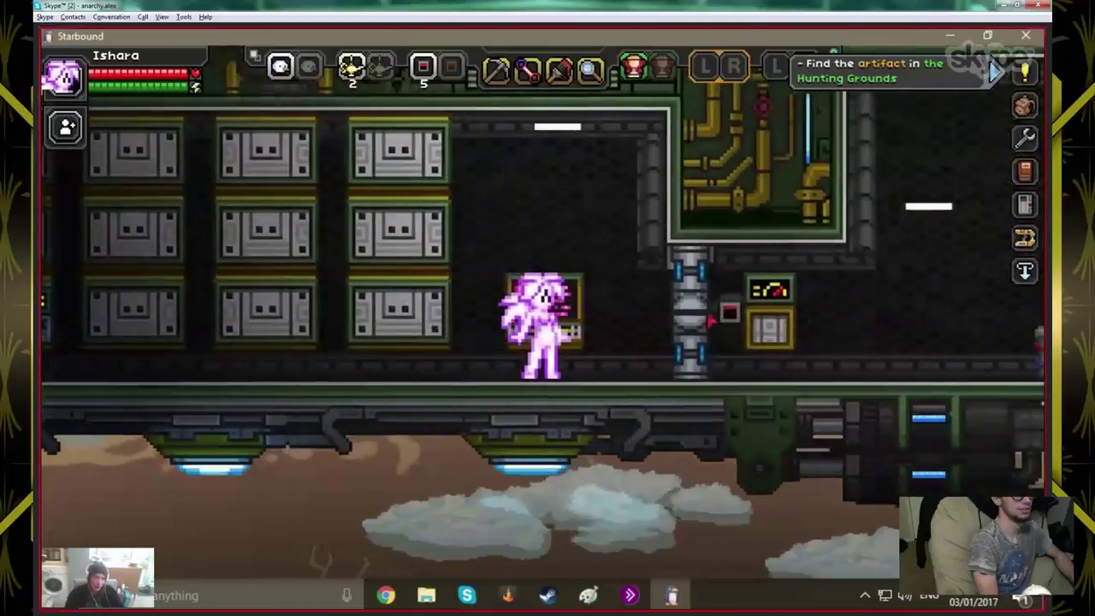
key("d")
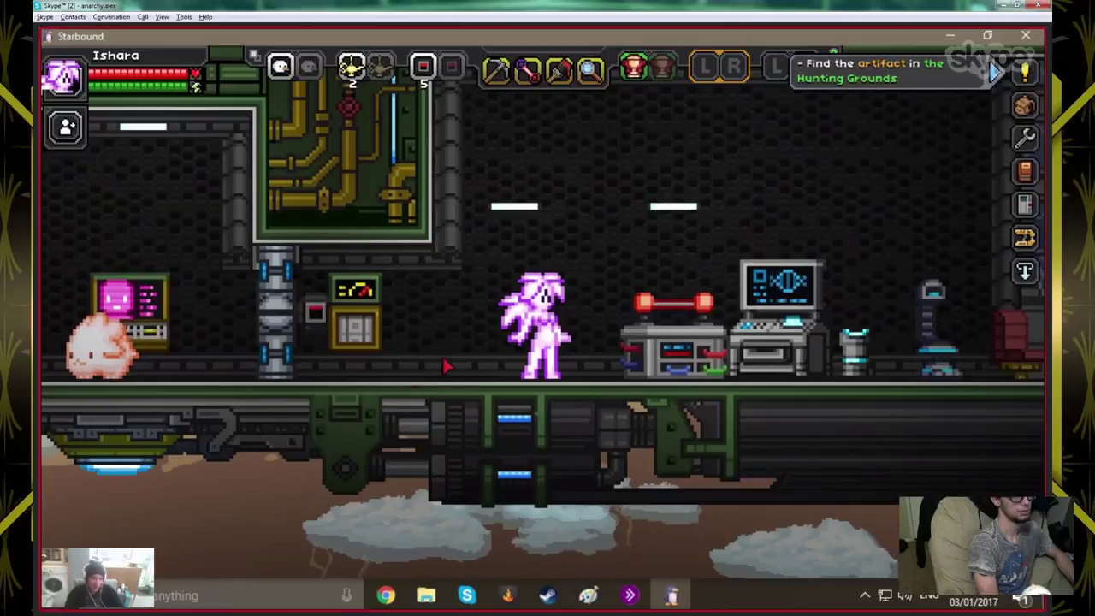
Switch to the blank Paint canvas, choose Brushes and place a first black mark near the centre
key("a")
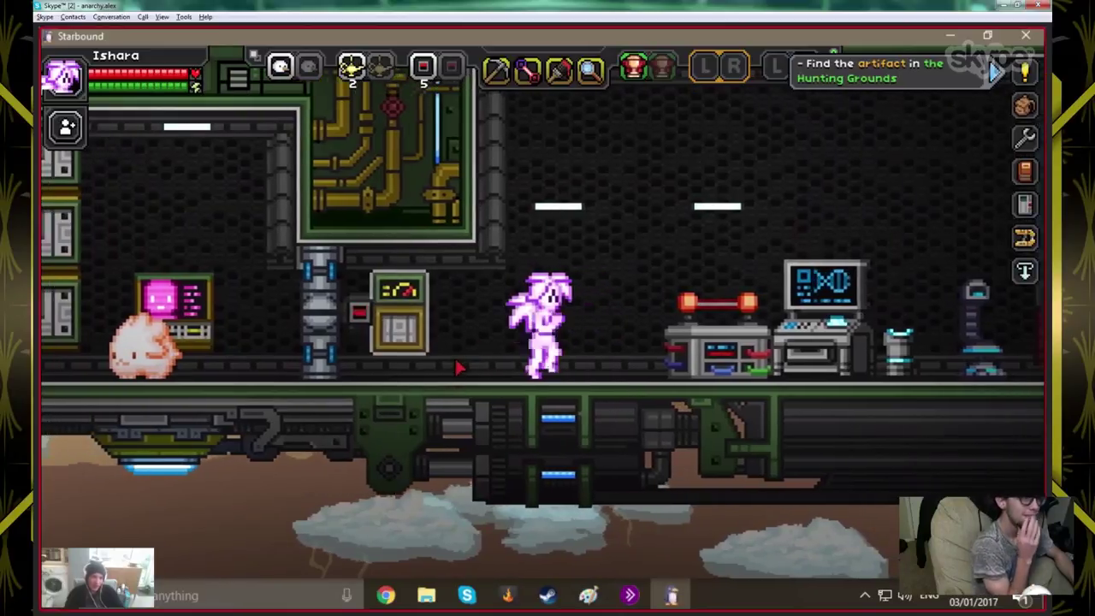
left_click(588, 596)
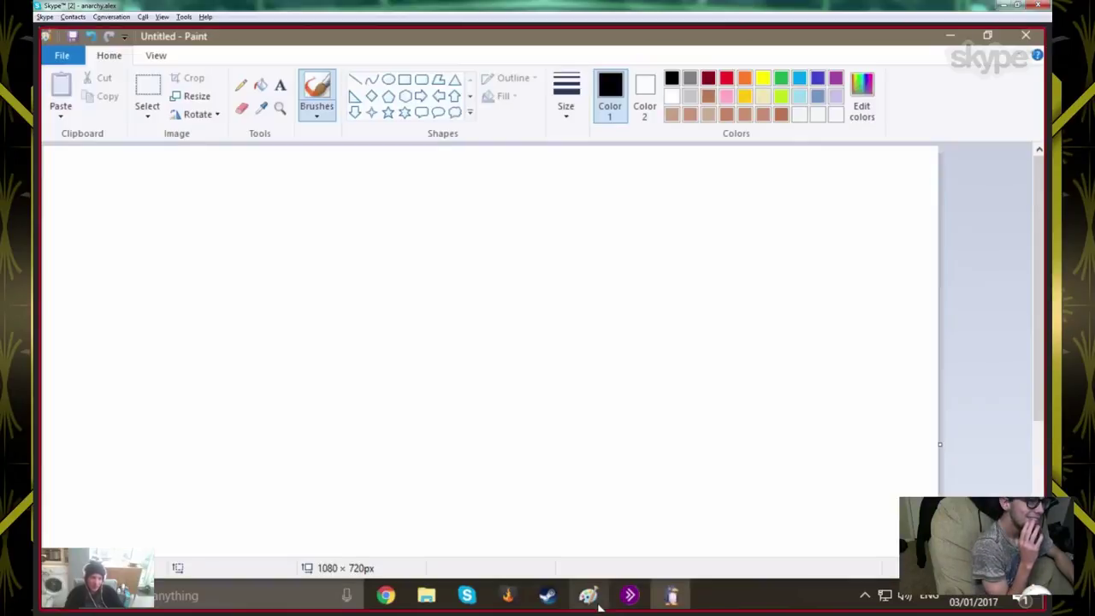
left_click(310, 94)
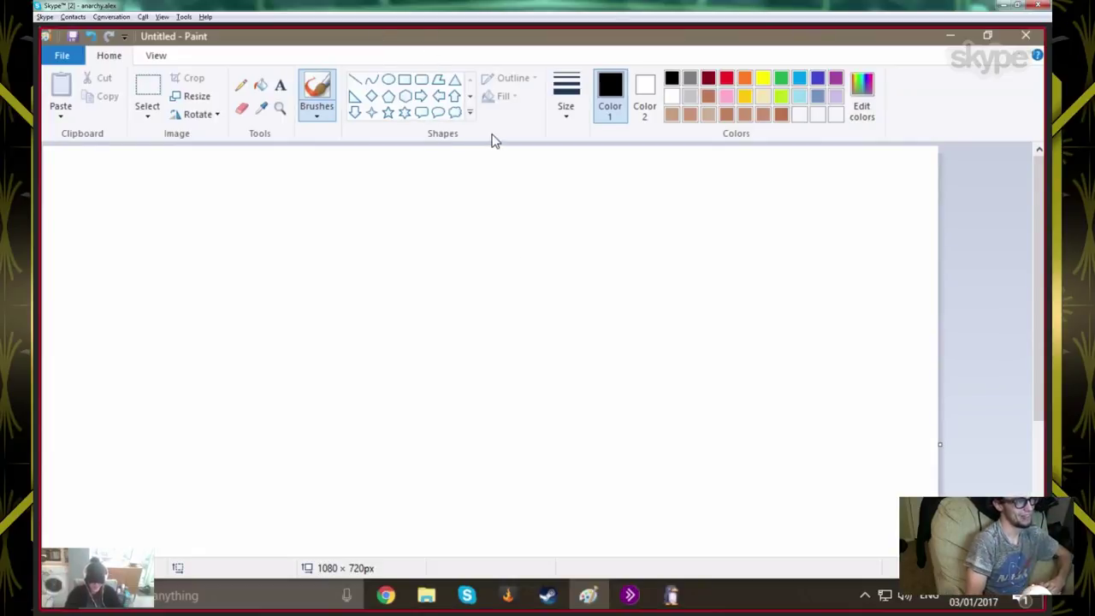
left_click(528, 232)
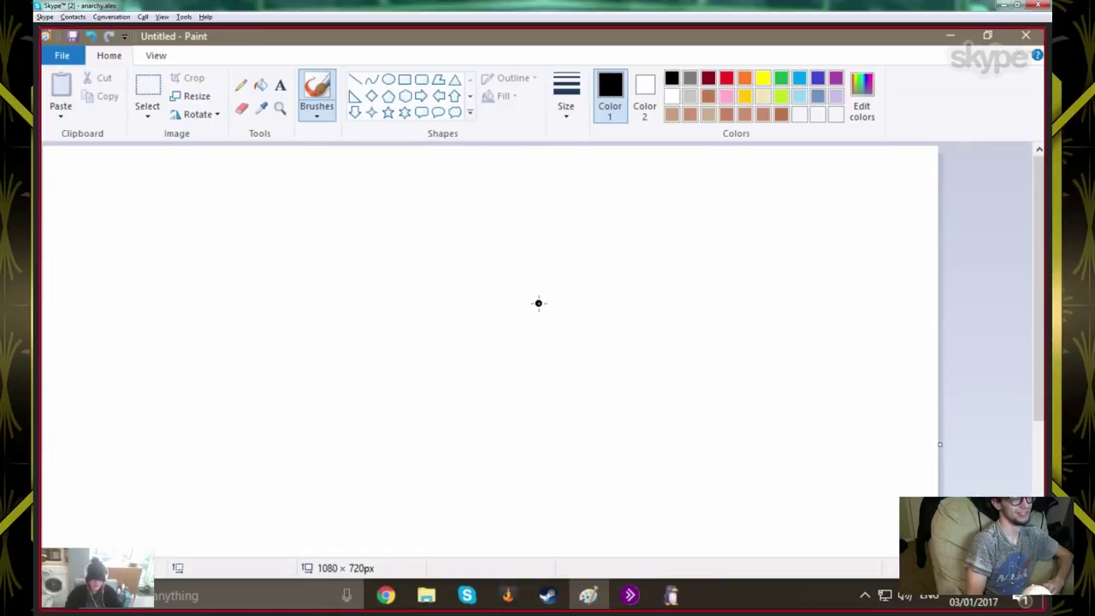
Brush a crude black dragon: curved outline, two wing lines, body bottom, eye dot, neck and horn
mouse_move(538, 303)
left_mouse_down()
mouse_move(503, 288)
mouse_move(453, 291)
mouse_move(446, 302)
mouse_move(457, 310)
mouse_move(443, 304)
mouse_move(379, 350)
mouse_move(363, 391)
mouse_move(451, 342)
mouse_move(445, 462)
mouse_move(503, 400)
mouse_move(607, 432)
mouse_move(579, 401)
left_mouse_up()
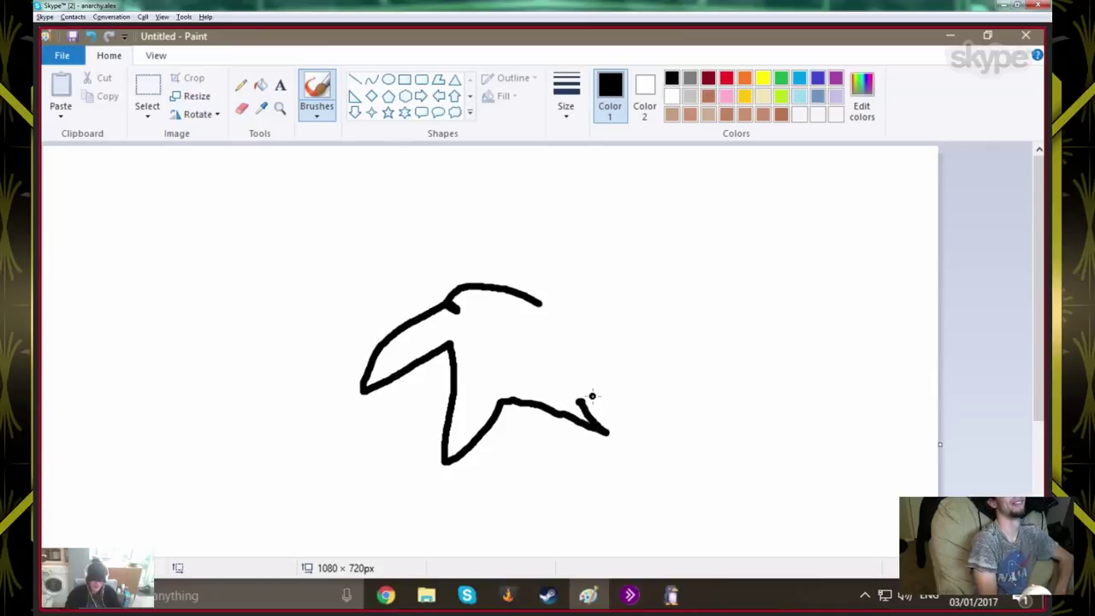
mouse_move(611, 388)
left_mouse_down()
mouse_move(611, 404)
mouse_move(624, 363)
mouse_move(638, 399)
mouse_move(643, 371)
left_mouse_up()
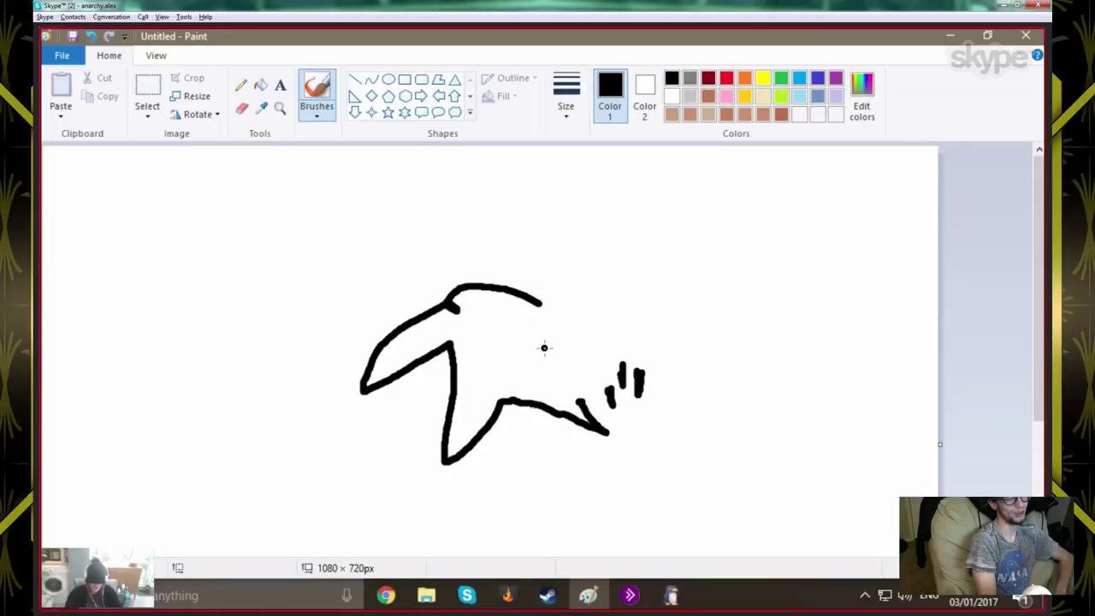
left_click_drag(545, 348, 484, 408)
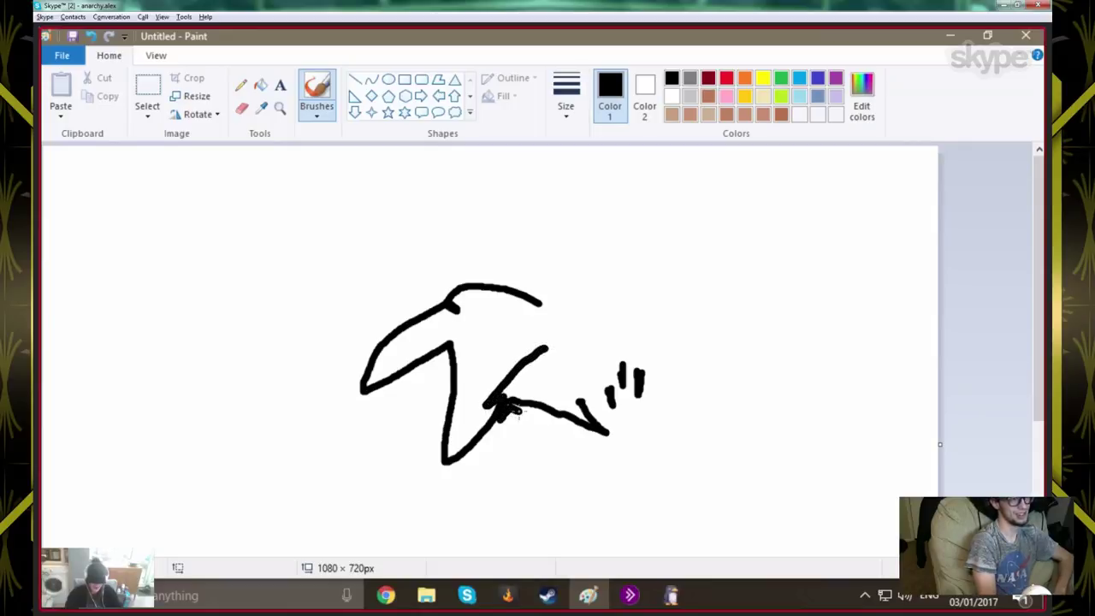
left_click_drag(518, 409, 570, 344)
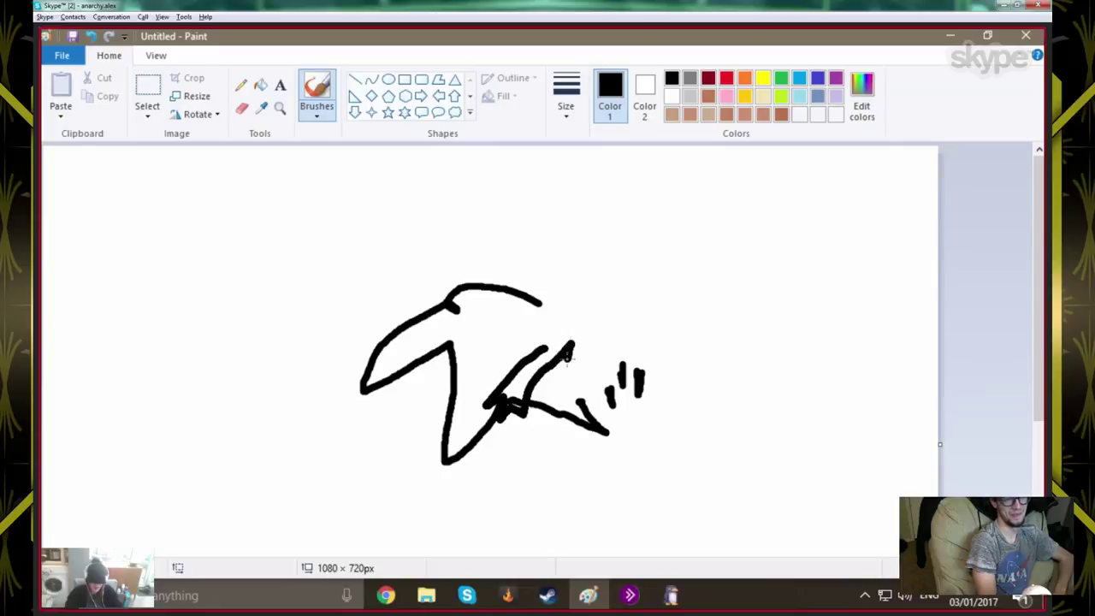
left_click_drag(566, 361, 568, 392)
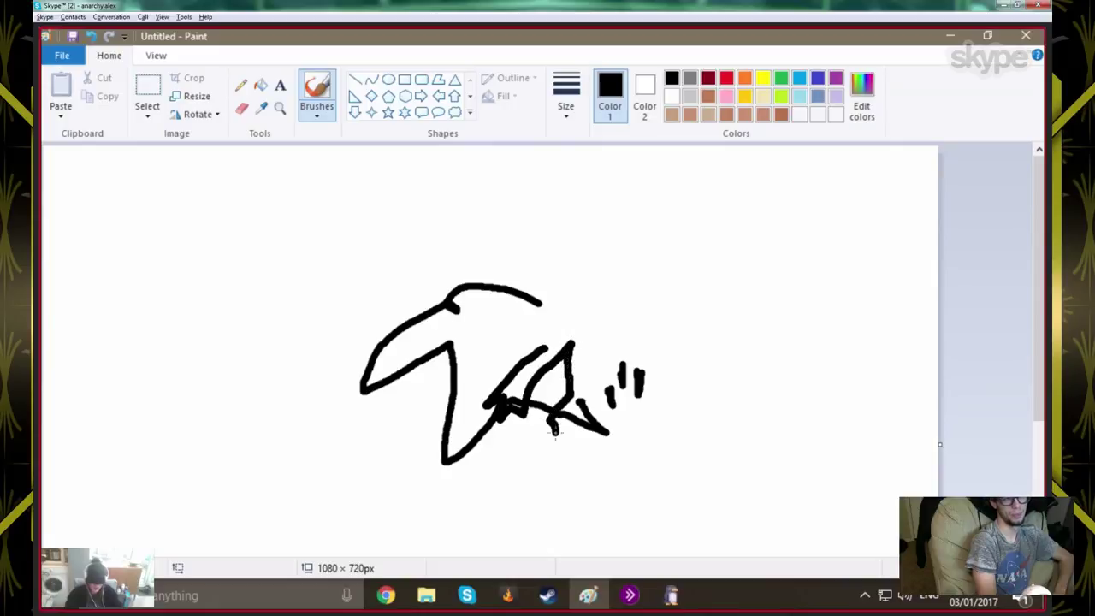
mouse_move(556, 443)
left_mouse_down()
mouse_move(587, 446)
mouse_move(590, 395)
mouse_move(610, 384)
mouse_move(627, 392)
mouse_move(642, 446)
mouse_move(692, 452)
mouse_move(694, 444)
mouse_move(663, 430)
mouse_move(649, 378)
left_mouse_up()
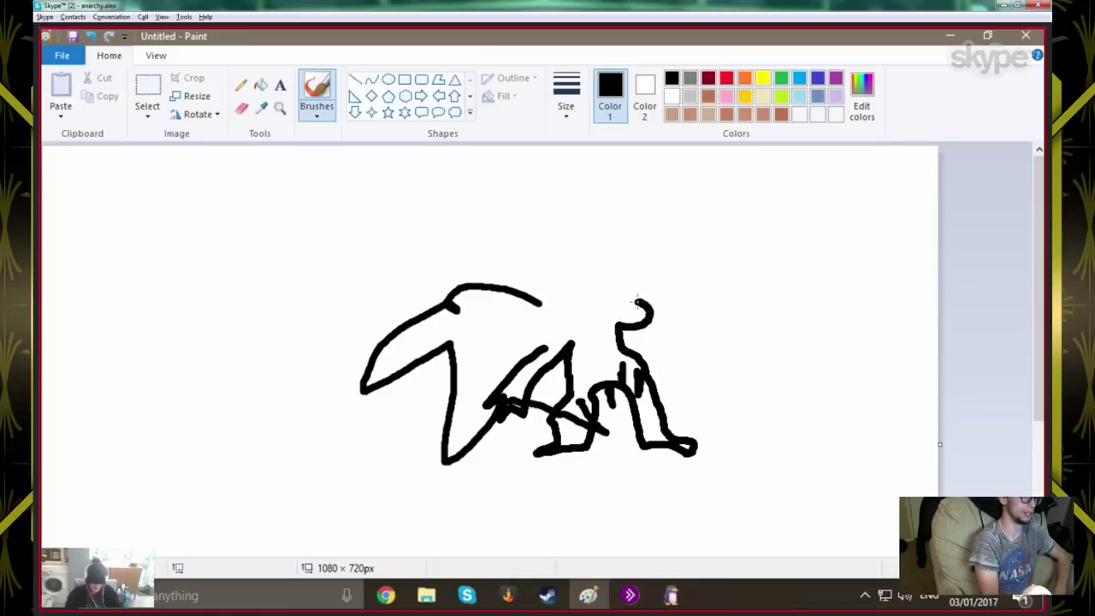
left_click(624, 315)
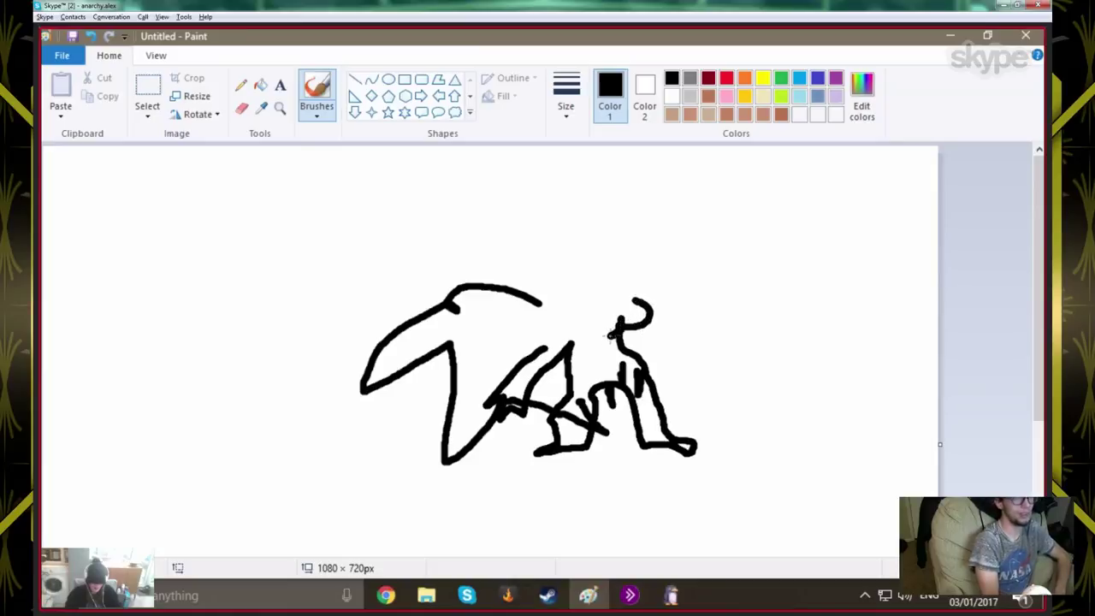
left_click_drag(610, 333, 575, 338)
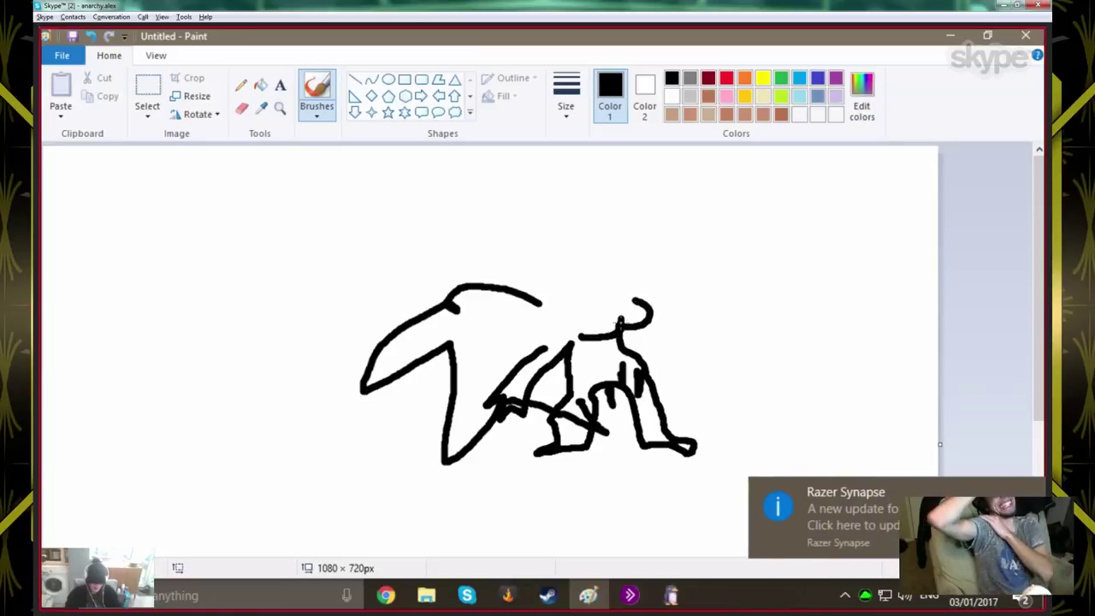
left_click_drag(625, 292, 621, 272)
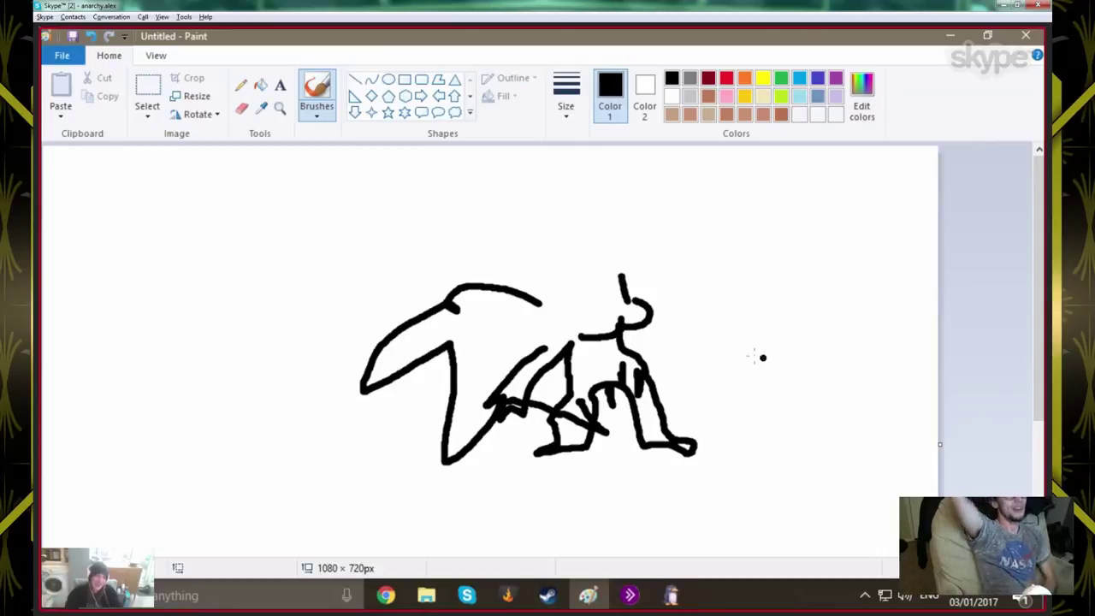
Draw the figure's hair sweeping down-left, its head outline and two eyes, undoing stray strokes
scroll(370, 346, "up", 1)
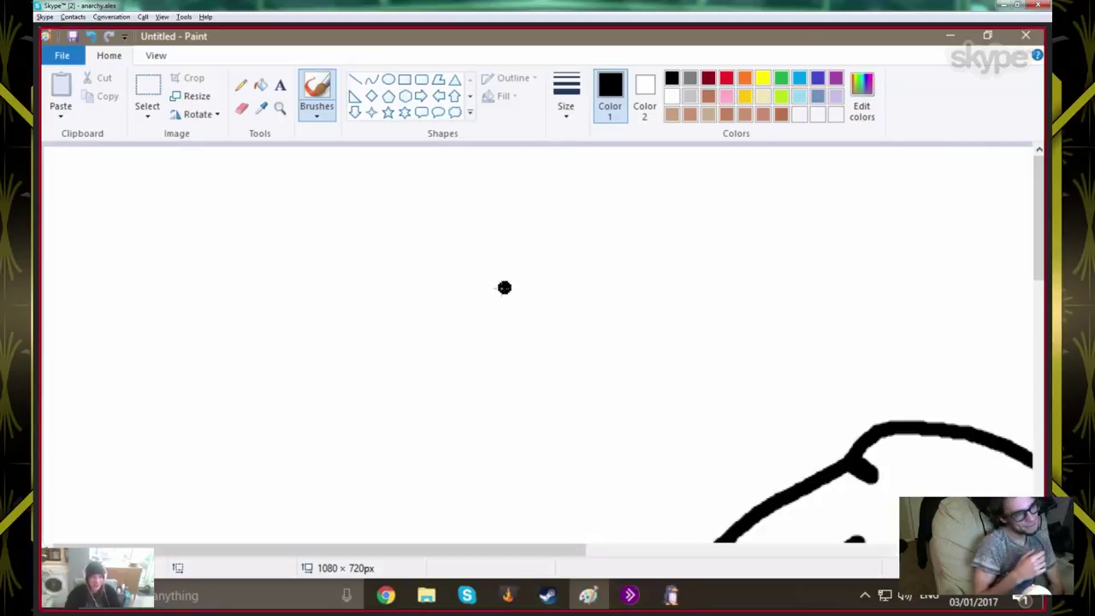
mouse_move(524, 267)
left_mouse_down()
mouse_move(486, 260)
mouse_move(424, 289)
mouse_move(428, 309)
mouse_move(421, 298)
mouse_move(305, 384)
mouse_move(325, 409)
mouse_move(388, 373)
left_mouse_up()
key("ctrl+z")
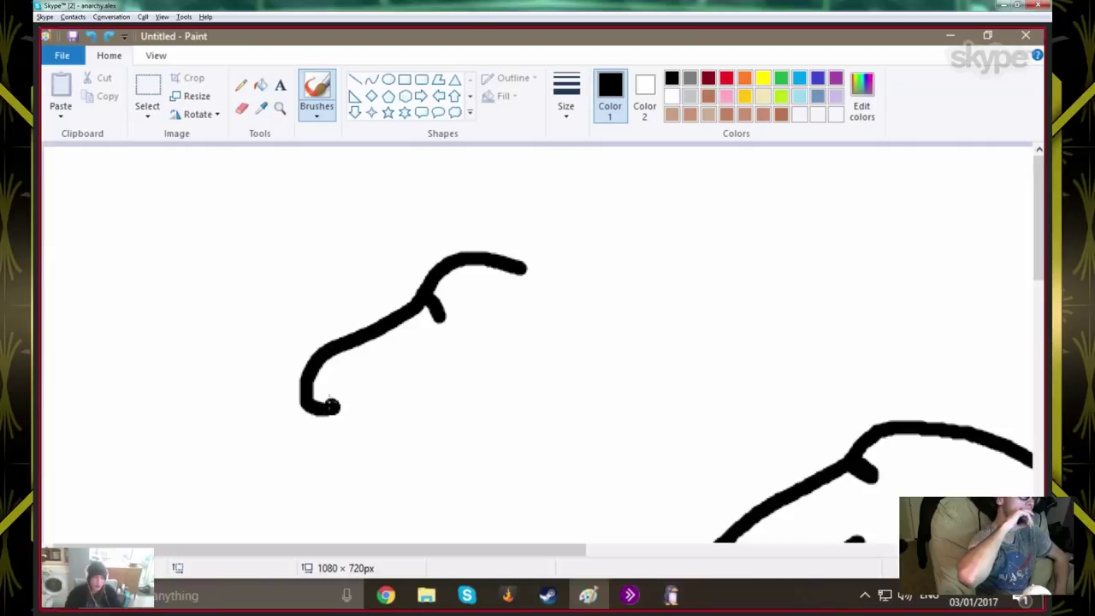
key("ctrl+y")
key("ctrl+z")
key("ctrl+z")
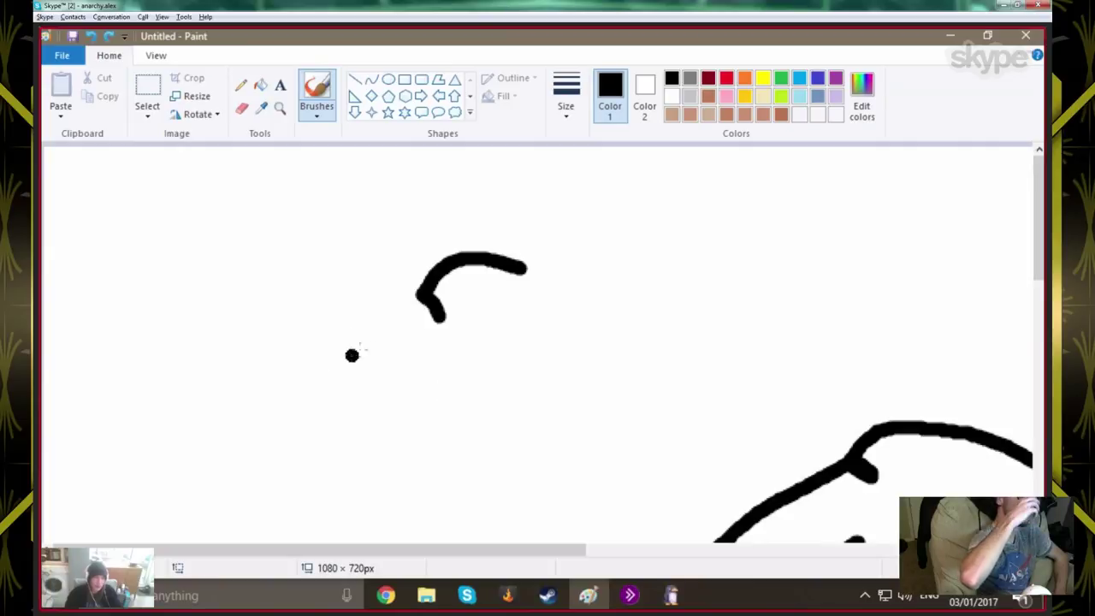
mouse_move(421, 297)
left_mouse_down()
mouse_move(303, 414)
mouse_move(355, 361)
left_mouse_up()
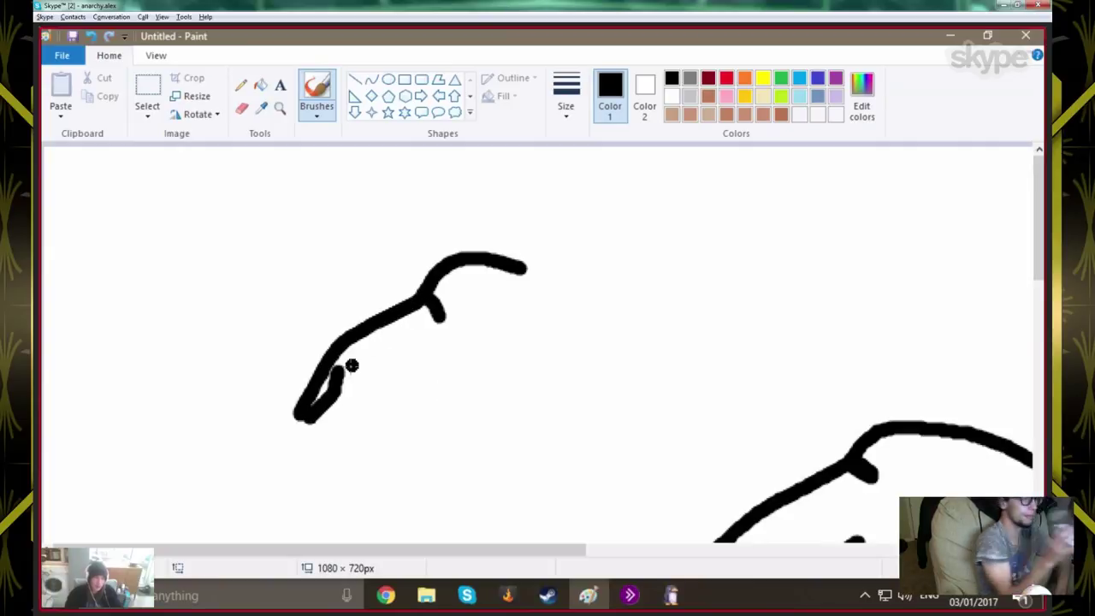
key("ctrl+z")
mouse_move(304, 415)
left_mouse_down()
mouse_move(378, 389)
mouse_move(383, 400)
mouse_move(370, 396)
mouse_move(357, 431)
mouse_move(372, 465)
mouse_move(387, 428)
mouse_move(381, 438)
mouse_move(414, 407)
mouse_move(397, 426)
mouse_move(438, 355)
mouse_move(429, 361)
mouse_move(429, 349)
mouse_move(459, 327)
mouse_move(446, 323)
mouse_move(461, 349)
mouse_move(504, 357)
mouse_move(520, 332)
mouse_move(511, 273)
left_mouse_up()
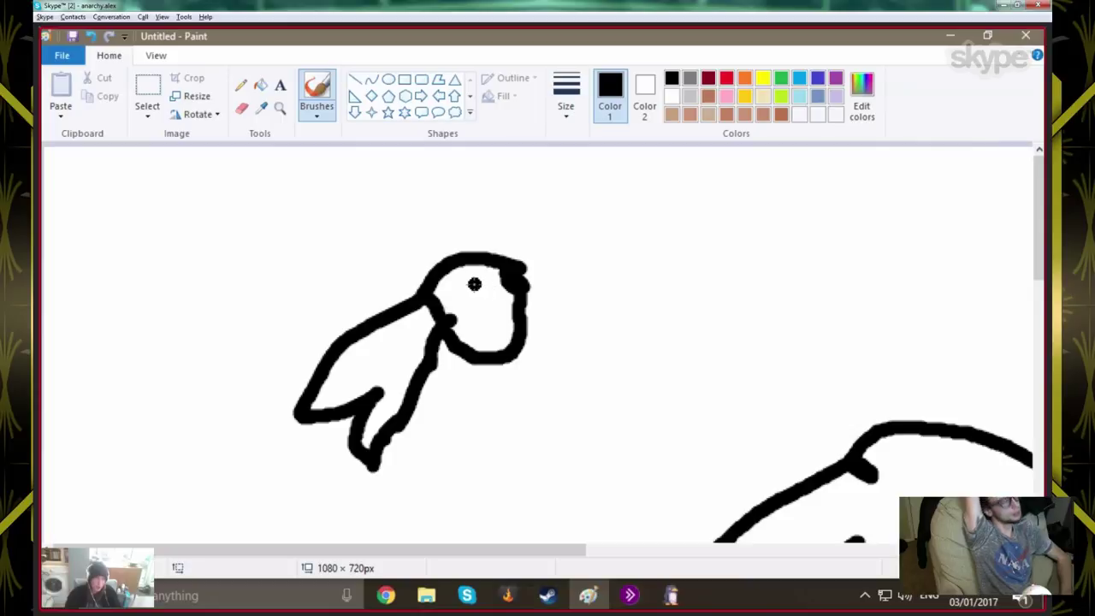
mouse_move(479, 304)
left_mouse_down()
mouse_move(473, 335)
mouse_move(502, 324)
mouse_move(499, 334)
left_mouse_up()
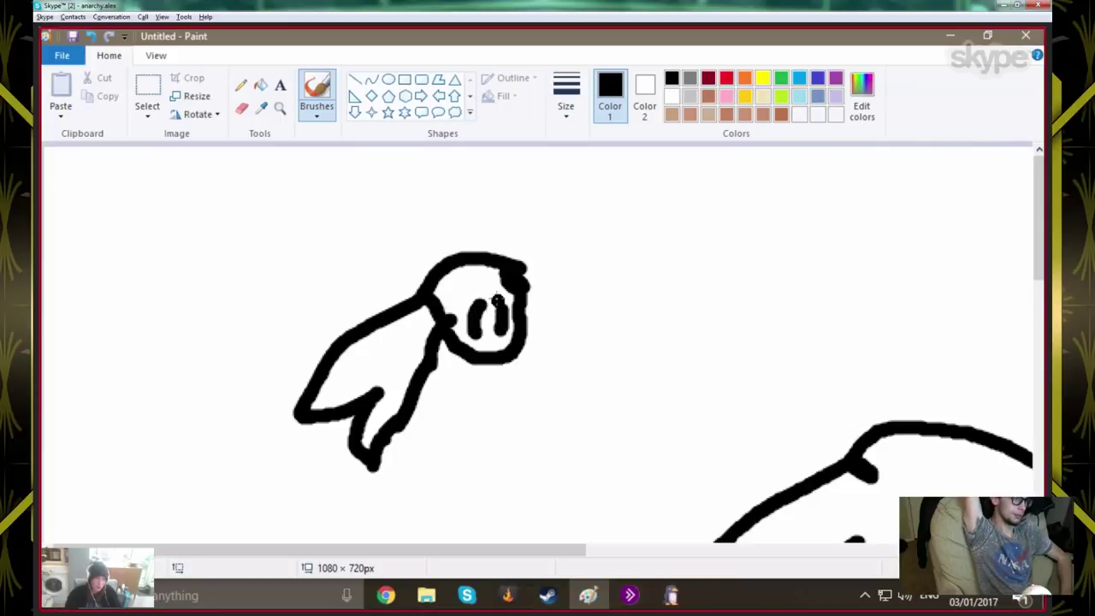
mouse_move(492, 281)
left_mouse_down()
mouse_move(488, 298)
mouse_move(467, 291)
mouse_move(469, 278)
mouse_move(501, 276)
left_mouse_up()
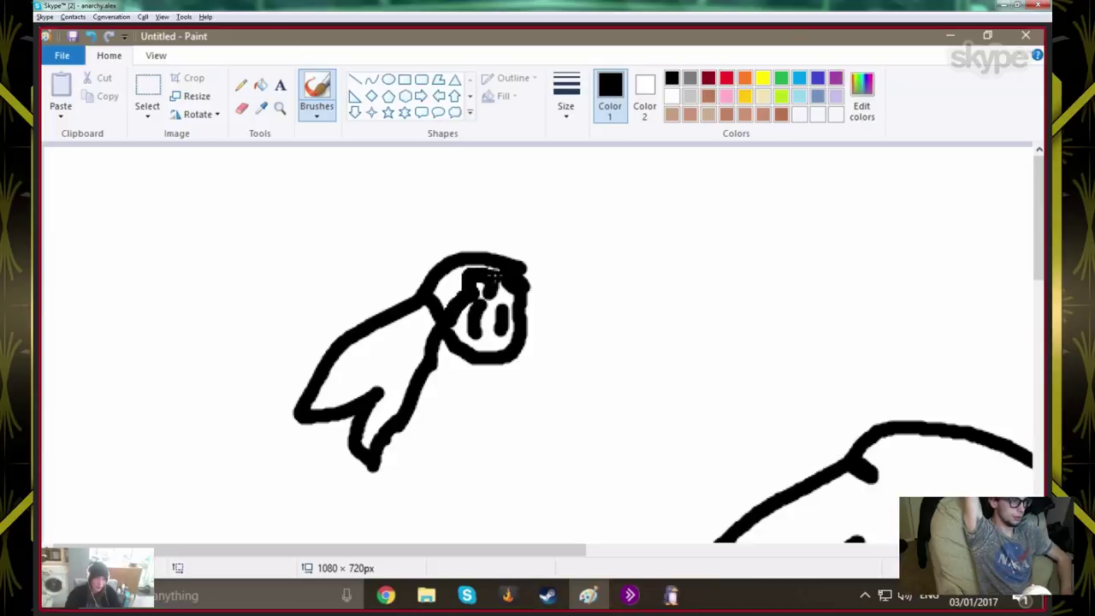
Draw the left side of the figure's body from the chin, undoing a misplaced line and curled hand
scroll(547, 378, "down", 3)
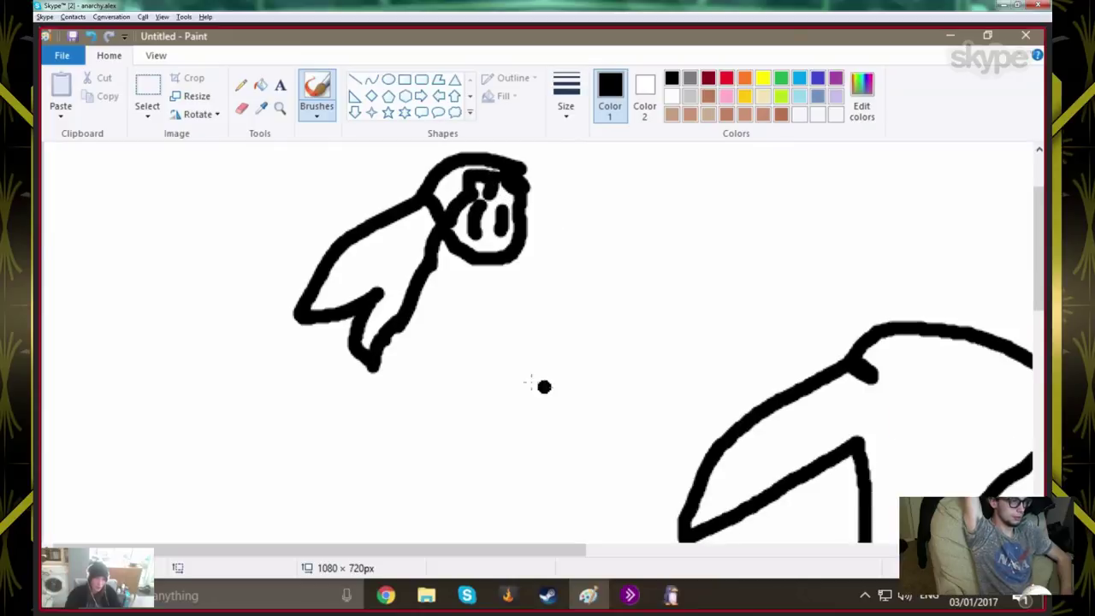
mouse_move(496, 263)
left_mouse_down()
mouse_move(479, 282)
mouse_move(462, 265)
mouse_move(452, 275)
mouse_move(502, 290)
mouse_move(527, 311)
mouse_move(545, 369)
left_mouse_up()
left_click_drag(454, 272, 424, 323)
key("ctrl+z")
mouse_move(456, 273)
left_mouse_down()
mouse_move(420, 288)
mouse_move(415, 325)
mouse_move(348, 407)
mouse_move(416, 386)
mouse_move(433, 344)
mouse_move(413, 510)
mouse_move(456, 516)
mouse_move(441, 530)
mouse_move(406, 518)
left_mouse_up()
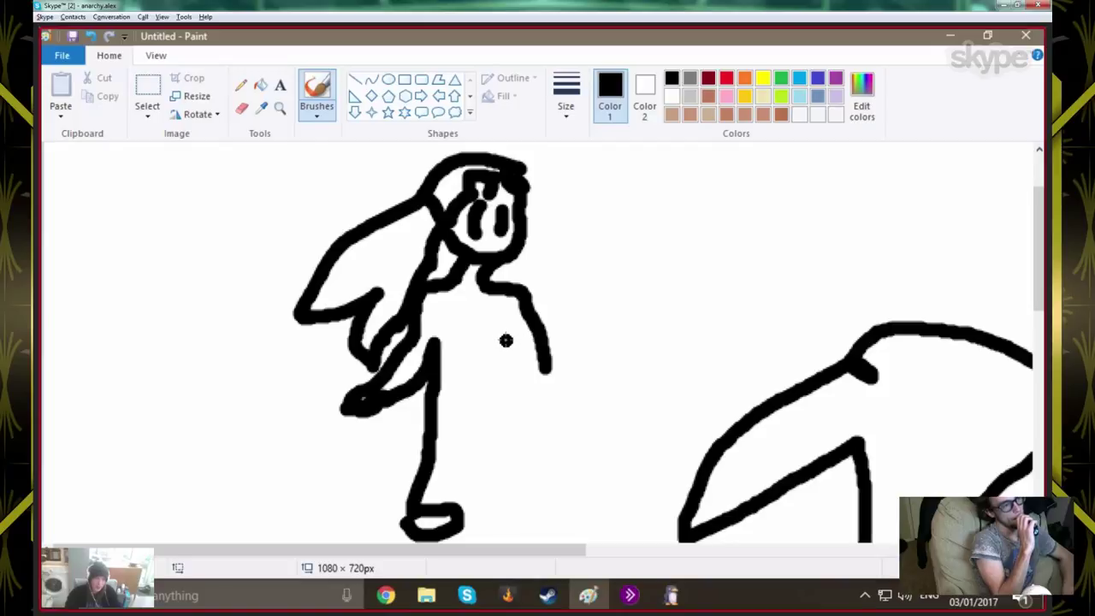
mouse_move(506, 327)
left_mouse_down()
mouse_move(543, 340)
mouse_move(533, 372)
mouse_move(494, 366)
mouse_move(524, 351)
mouse_move(486, 357)
mouse_move(482, 372)
mouse_move(459, 354)
mouse_move(491, 373)
mouse_move(458, 359)
left_mouse_up()
key("ctrl+z")
key("ctrl+z")
key("ctrl+z")
key("ctrl+z")
key("ctrl+z")
scroll(496, 389, "down", 2)
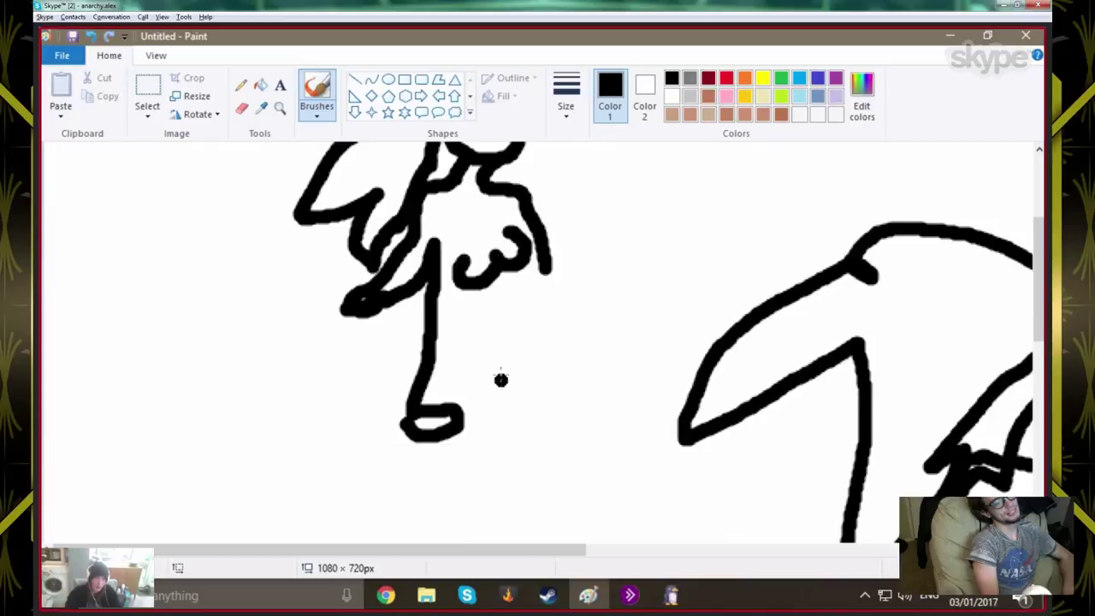
key("ctrl+z")
Add the rounded chest, the body's right side and legs joining the feet, then briefly check Starbound
left_click_drag(489, 266, 450, 248)
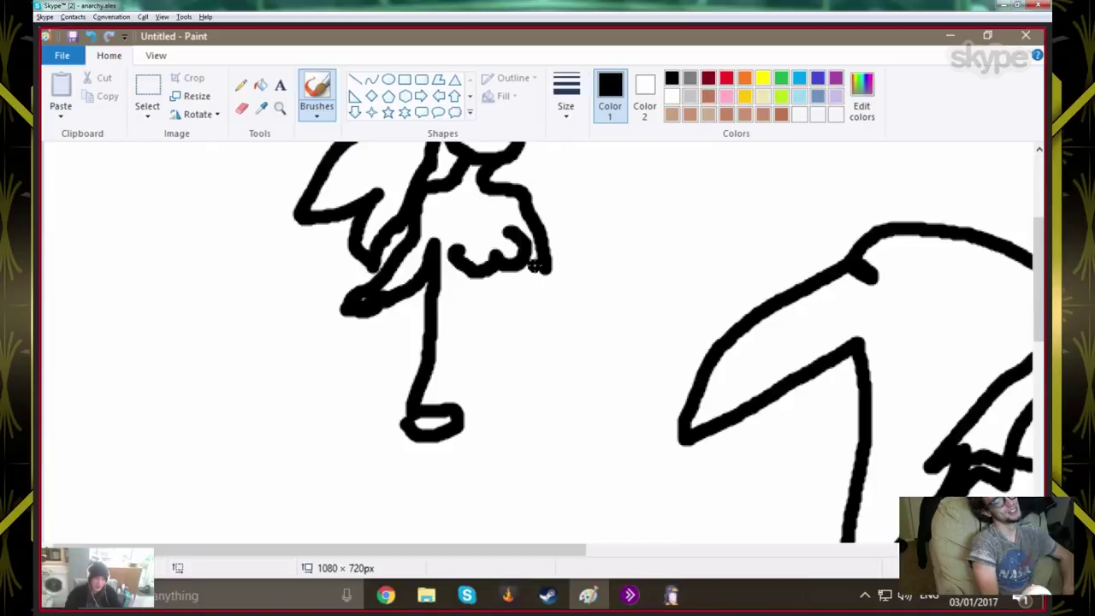
mouse_move(544, 274)
left_mouse_down()
mouse_move(554, 298)
mouse_move(524, 313)
mouse_move(541, 363)
left_mouse_up()
key("ctrl+z")
mouse_move(532, 285)
left_mouse_down()
mouse_move(535, 360)
mouse_move(515, 411)
mouse_move(543, 407)
mouse_move(515, 424)
left_mouse_up()
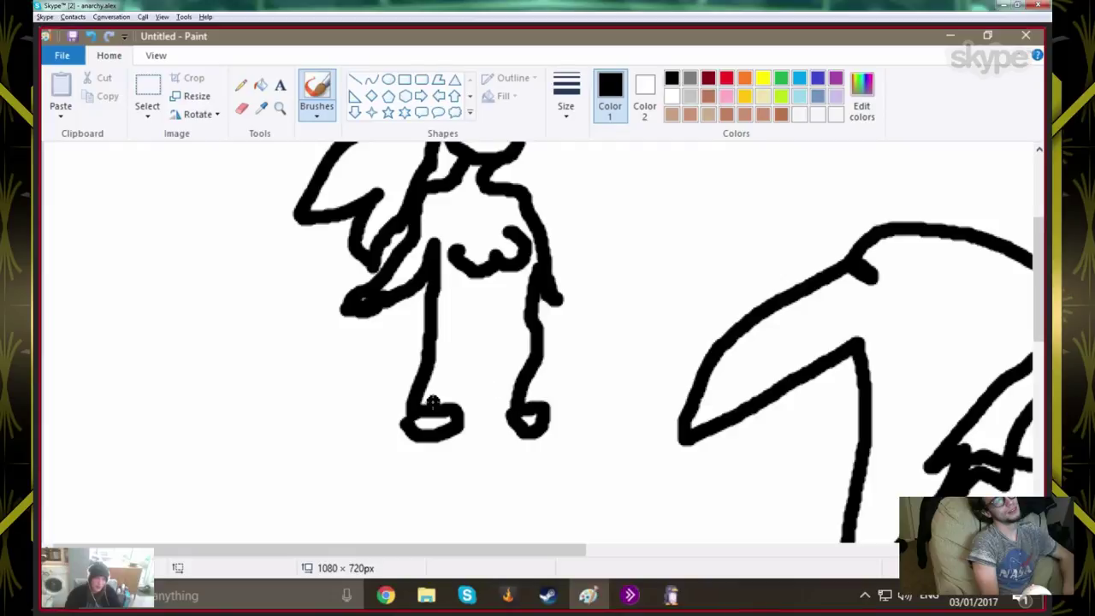
mouse_move(428, 402)
left_mouse_down()
mouse_move(464, 349)
mouse_move(487, 337)
mouse_move(513, 409)
left_mouse_up()
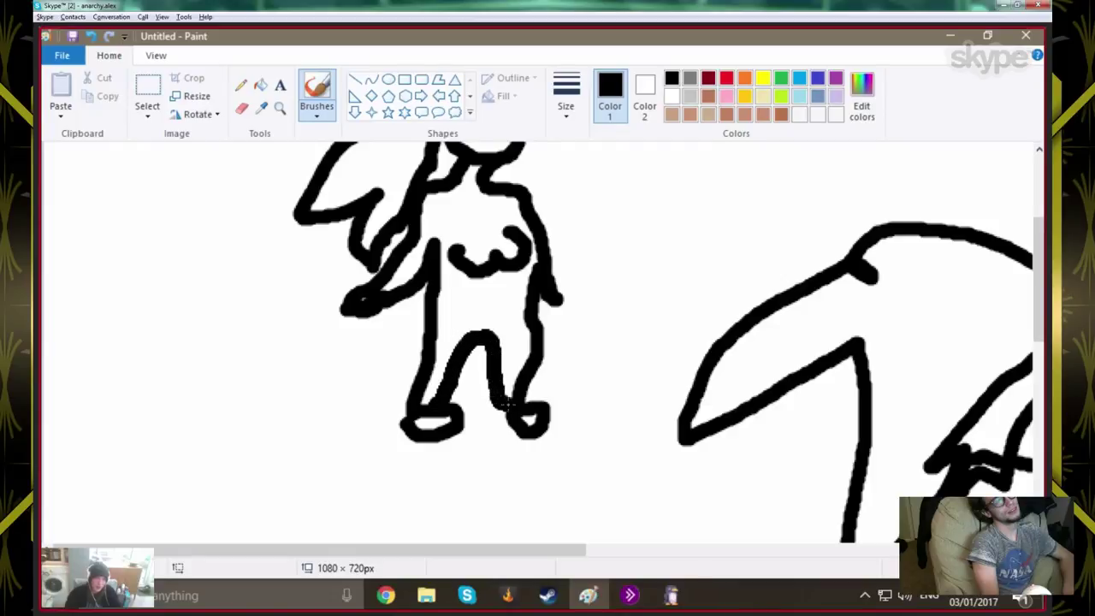
scroll(512, 376, "down", 1)
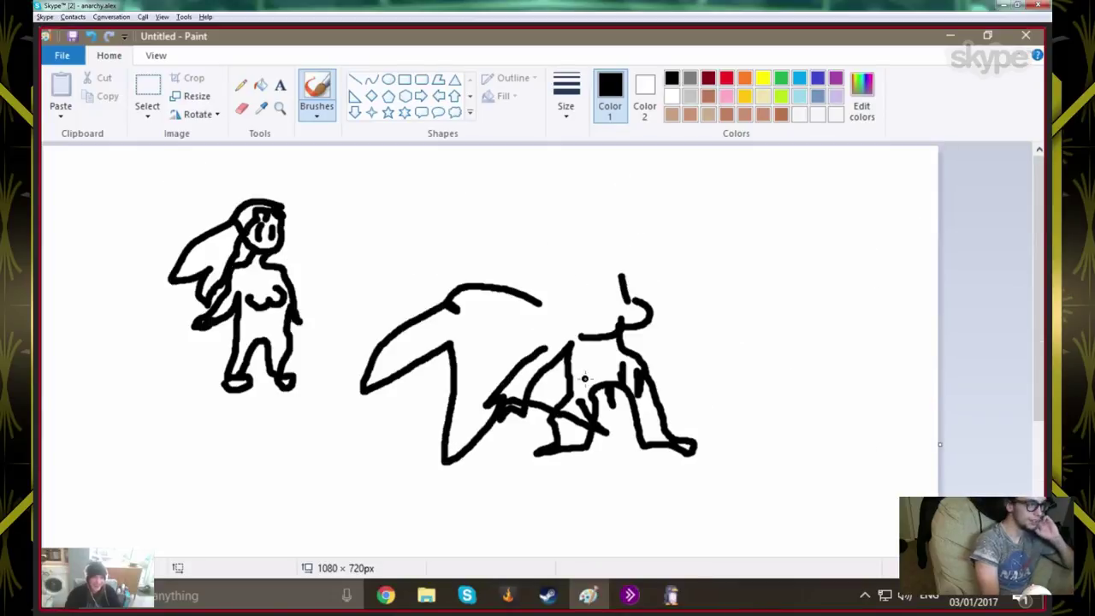
left_click(671, 599)
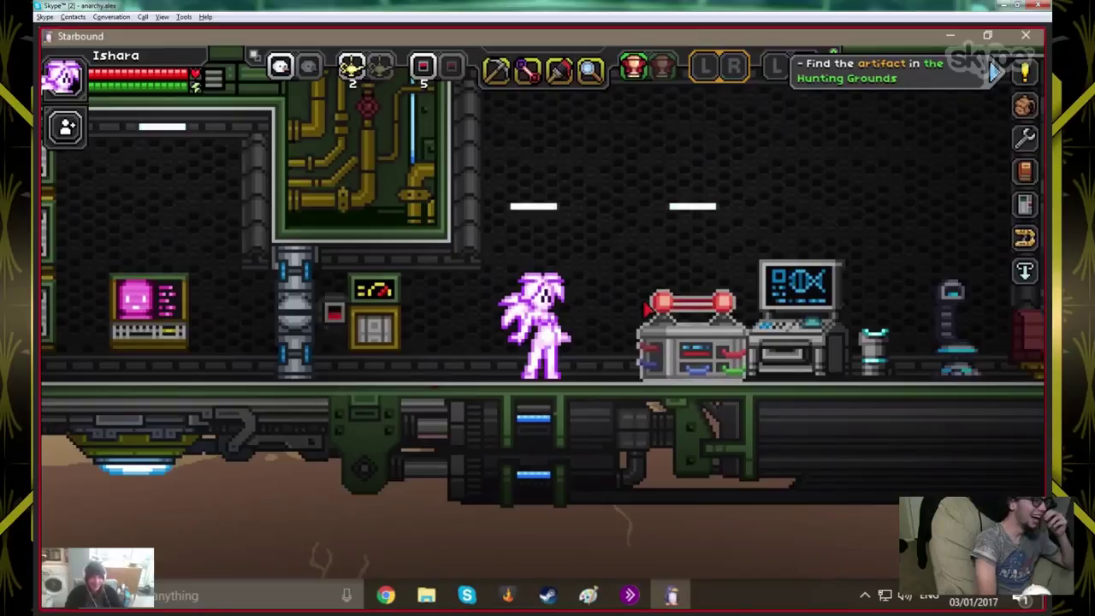
key("alt+Tab")
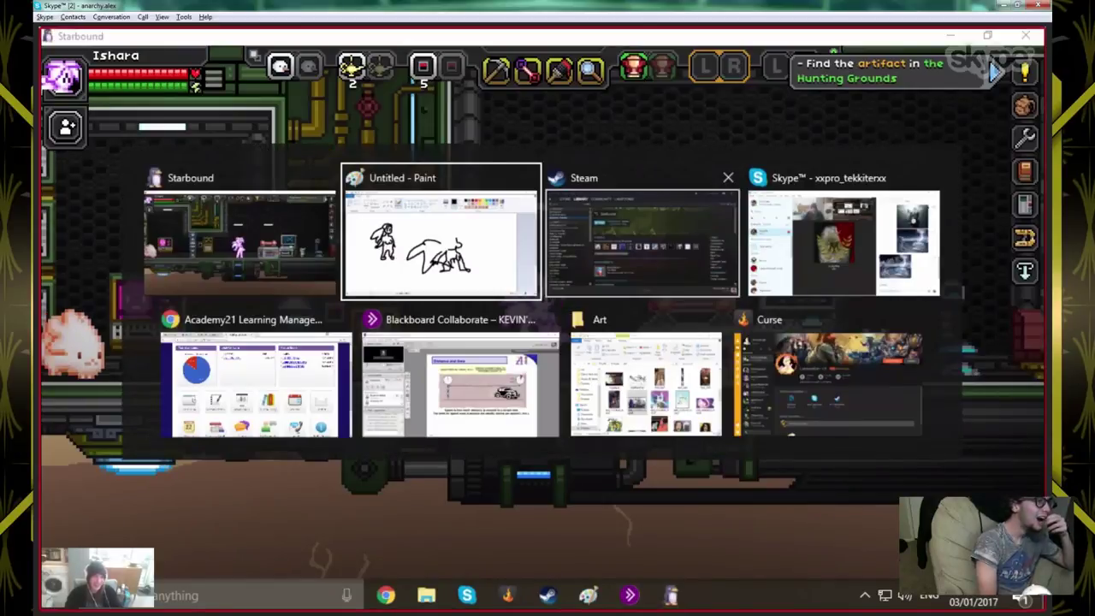
Draw the second figure's body, shoulder line, down-left hair and right arm atop the creature
scroll(618, 306, "up", 3)
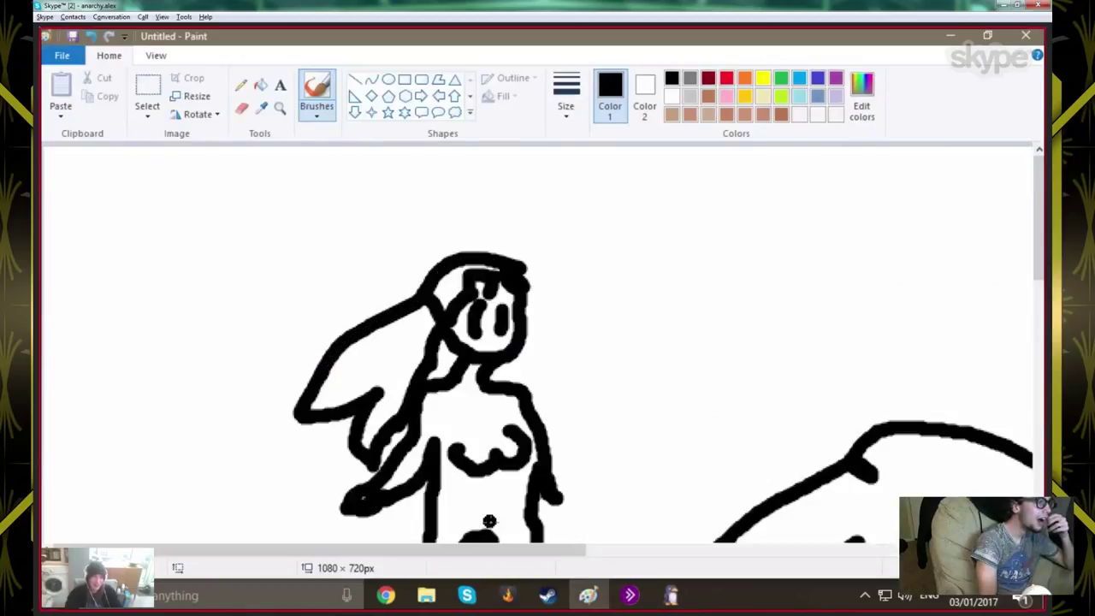
left_click_drag(542, 551, 633, 552)
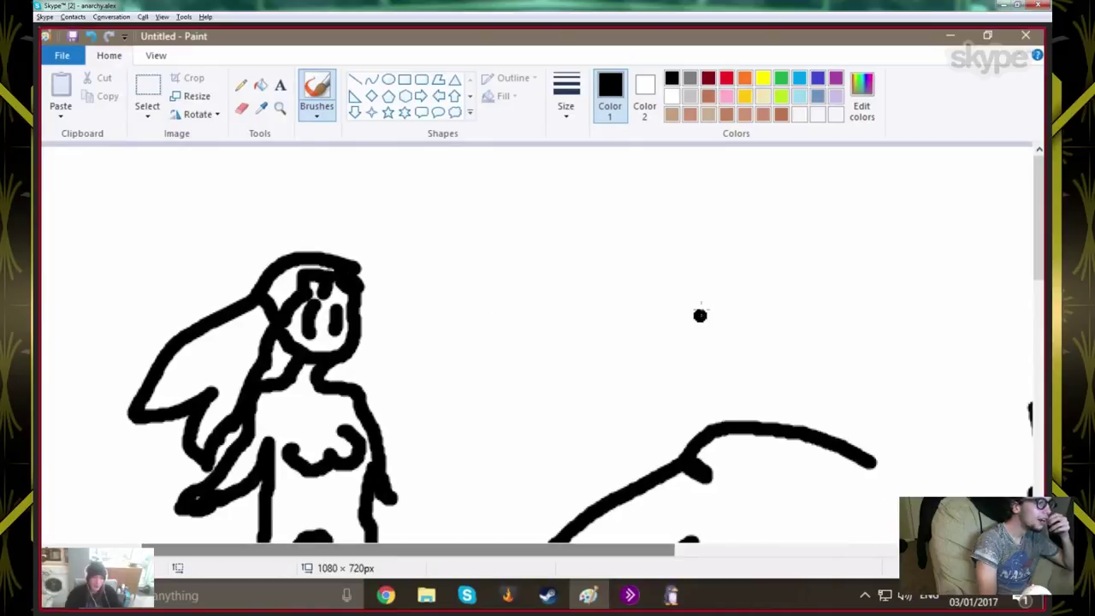
mouse_move(650, 270)
left_mouse_down()
mouse_move(652, 337)
mouse_move(602, 441)
mouse_move(641, 438)
mouse_move(705, 345)
mouse_move(724, 406)
mouse_move(743, 401)
mouse_move(742, 342)
mouse_move(723, 323)
mouse_move(725, 277)
left_mouse_up()
mouse_move(686, 286)
left_mouse_down()
mouse_move(703, 289)
mouse_move(742, 250)
mouse_move(718, 256)
left_mouse_up()
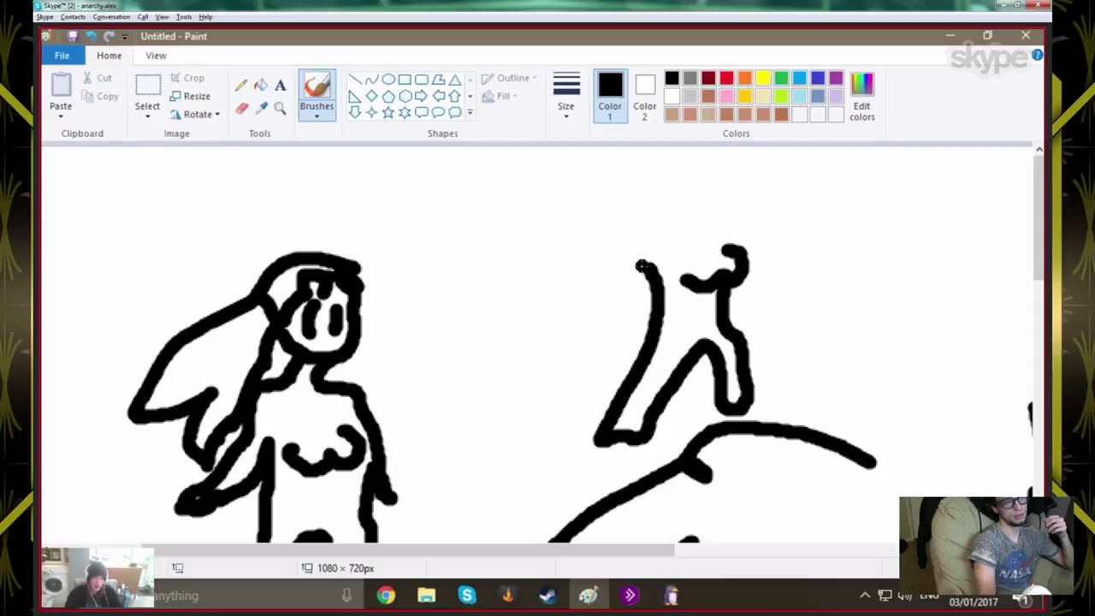
mouse_move(648, 269)
left_mouse_down()
mouse_move(620, 312)
mouse_move(576, 334)
mouse_move(619, 300)
mouse_move(634, 258)
mouse_move(634, 270)
mouse_move(636, 258)
mouse_move(657, 261)
mouse_move(636, 265)
mouse_move(672, 237)
left_mouse_up()
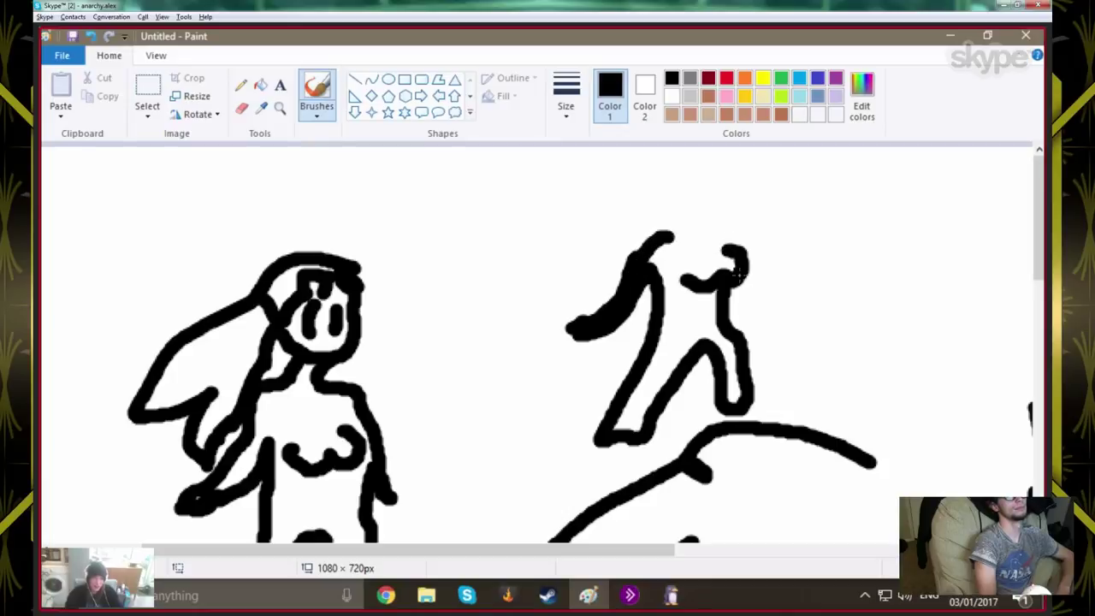
left_click_drag(744, 281, 772, 305)
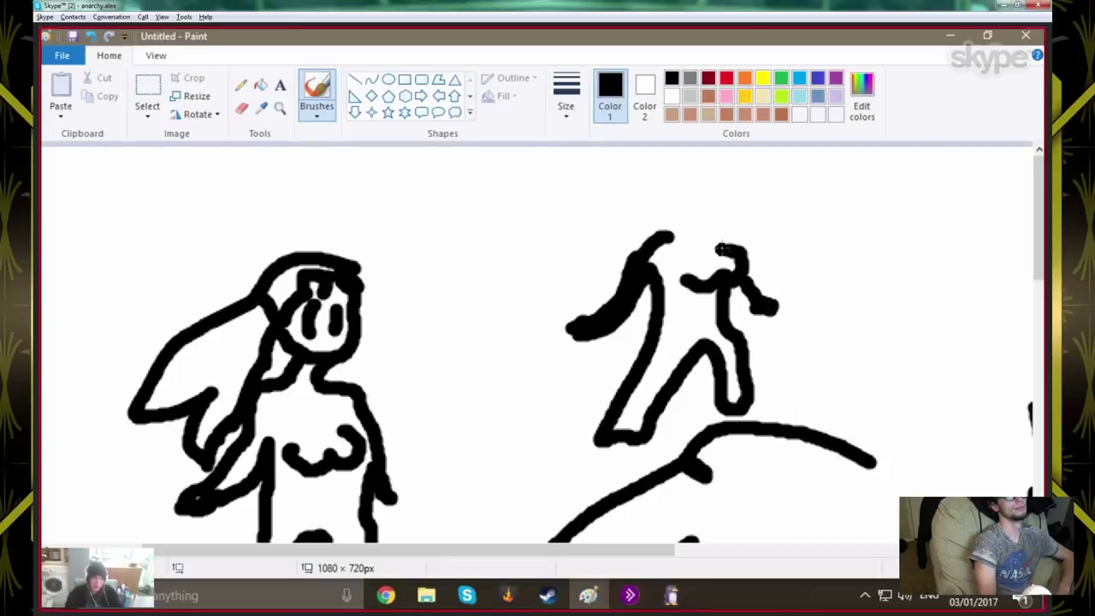
Outline the second figure's oval head and add more hair flowing left, undoing overlong strokes
left_click_drag(731, 249, 685, 236)
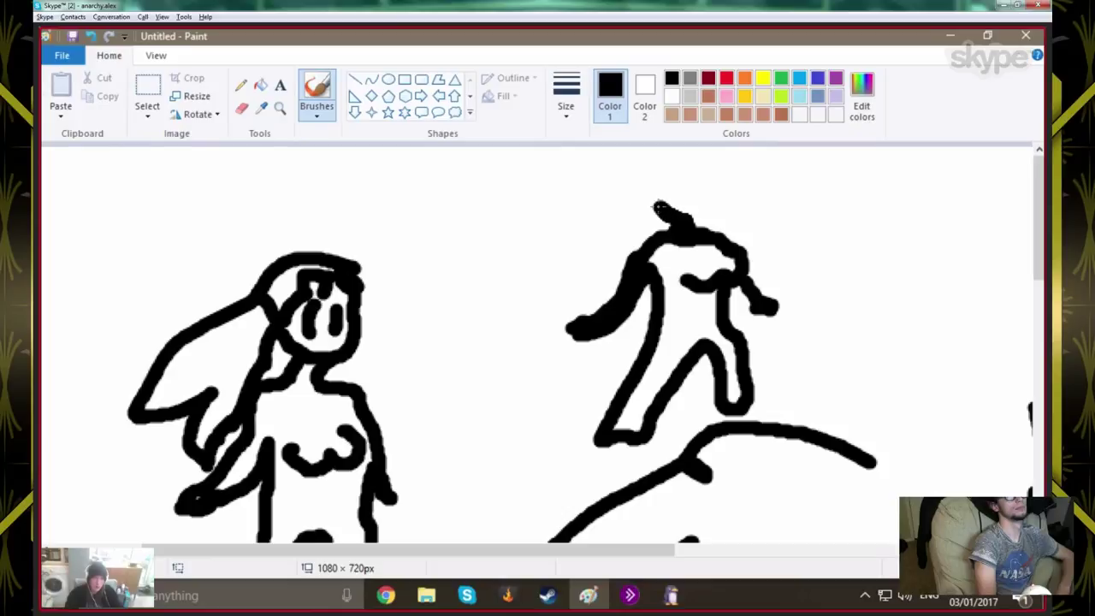
mouse_move(648, 203)
left_mouse_down()
mouse_move(686, 163)
mouse_move(725, 176)
left_mouse_up()
key("ctrl+z")
mouse_move(683, 222)
left_mouse_down()
mouse_move(651, 205)
mouse_move(652, 184)
mouse_move(701, 168)
left_mouse_up()
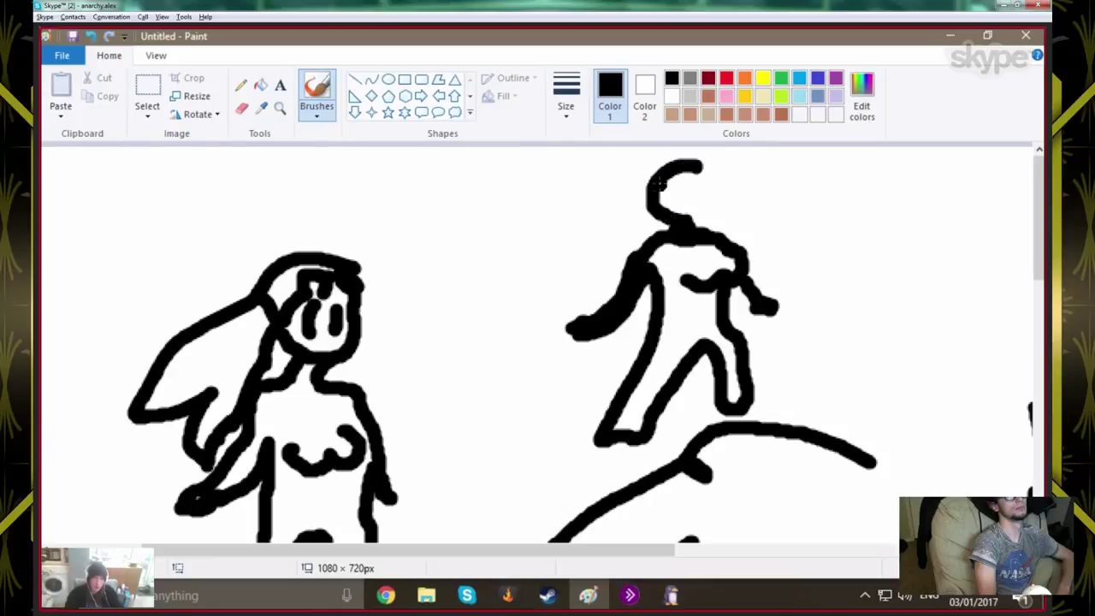
mouse_move(643, 198)
left_mouse_down()
mouse_move(567, 248)
mouse_move(638, 229)
mouse_move(590, 286)
mouse_move(609, 274)
left_mouse_up()
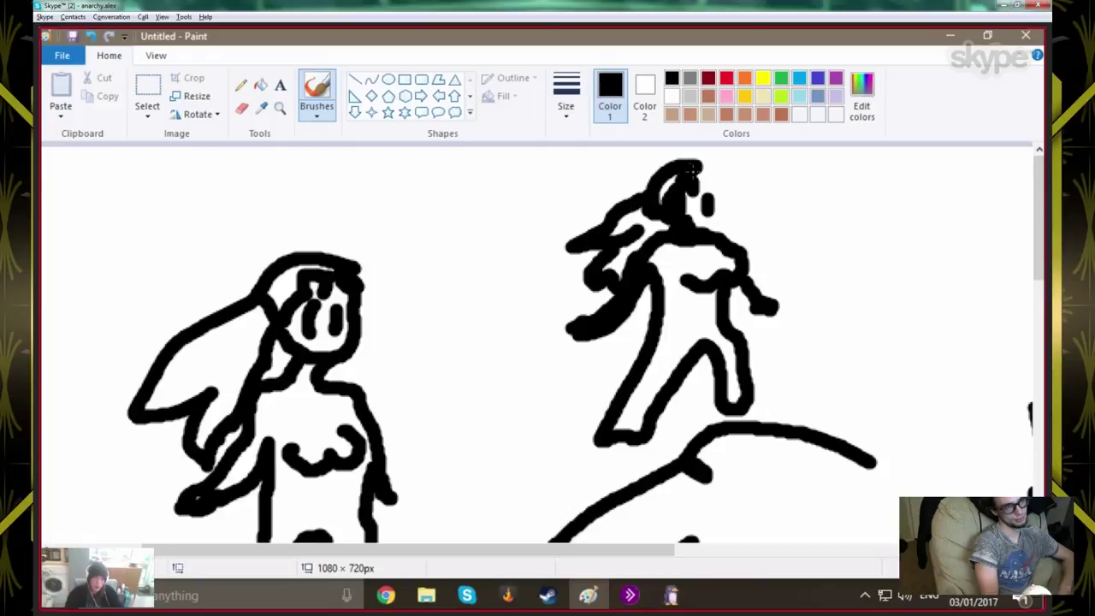
key("ctrl+z")
mouse_move(690, 175)
left_mouse_down()
mouse_move(710, 165)
mouse_move(731, 195)
mouse_move(729, 224)
mouse_move(710, 232)
left_mouse_up()
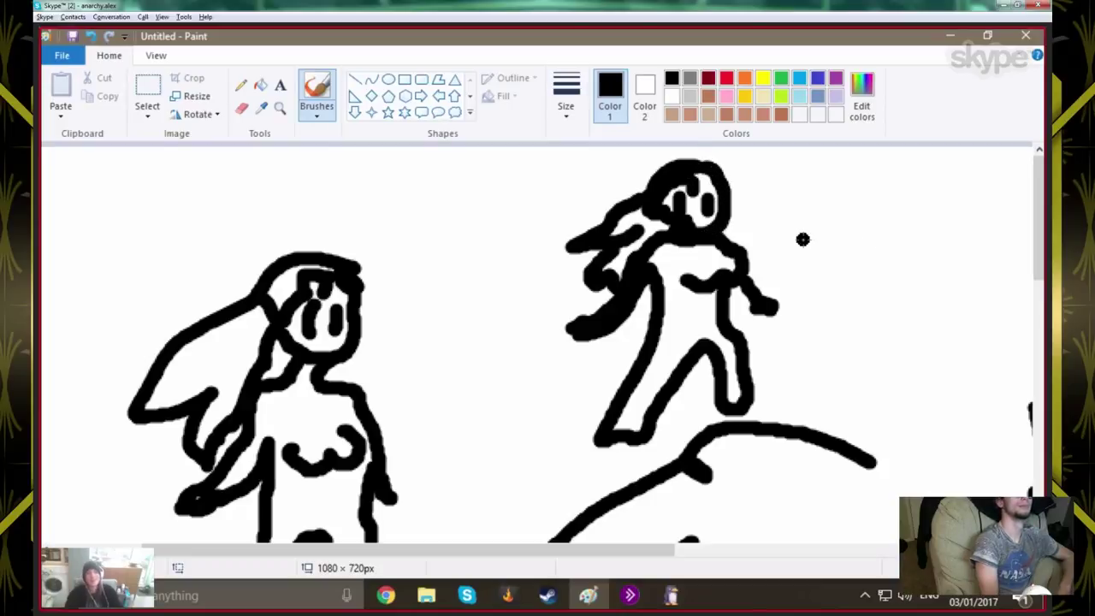
scroll(797, 237, "down", 3)
Erase the entire Paint drawing, then bring the Skype call forward and open its options to stop sharing
key("ctrl+a")
key("Delete")
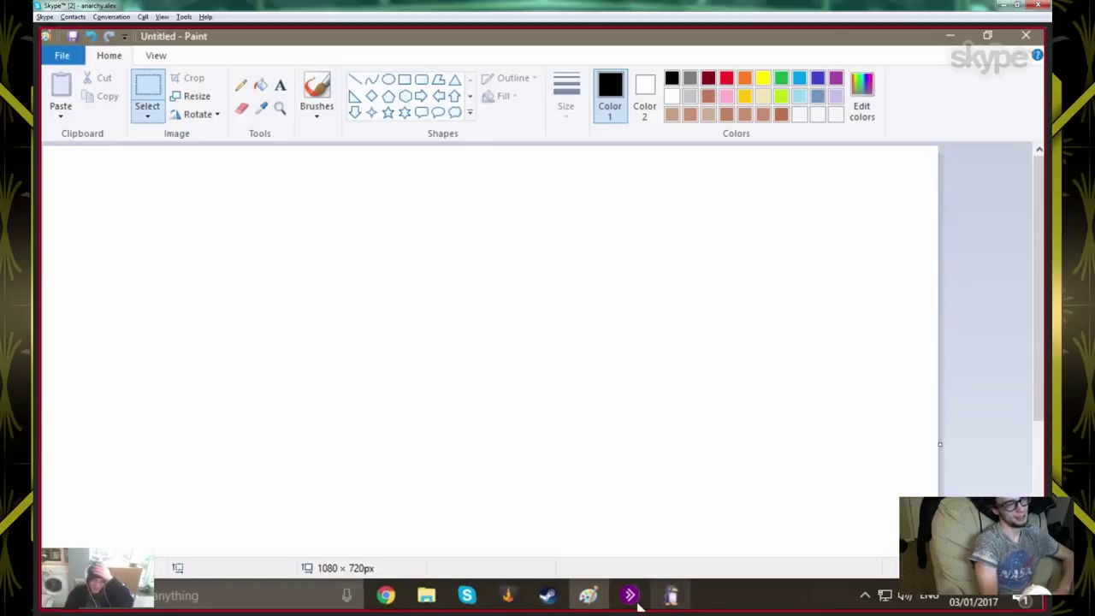
left_click(466, 596)
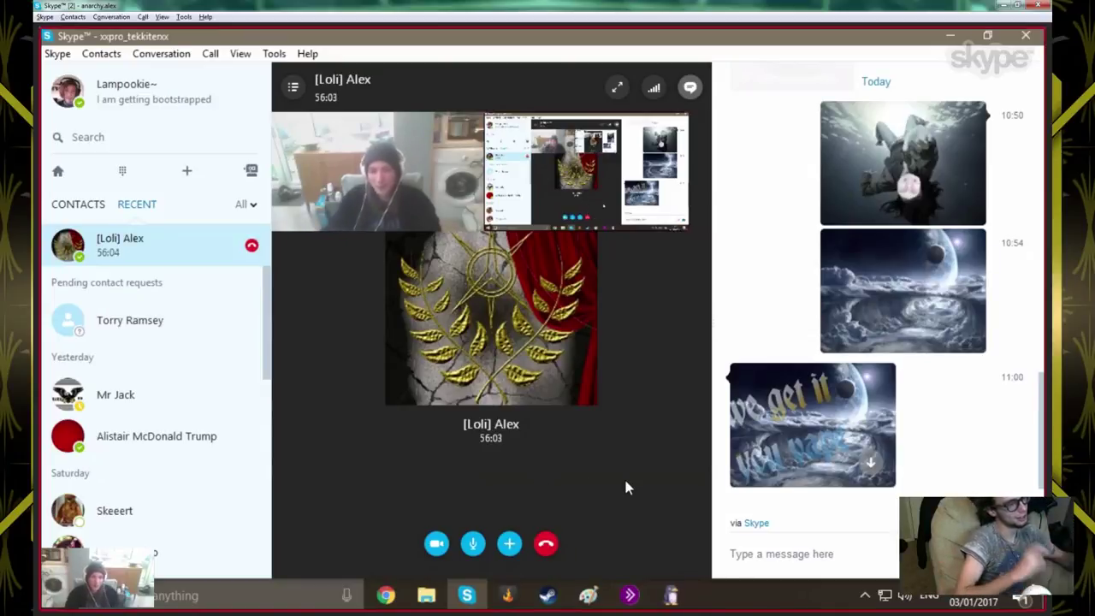
left_click(509, 543)
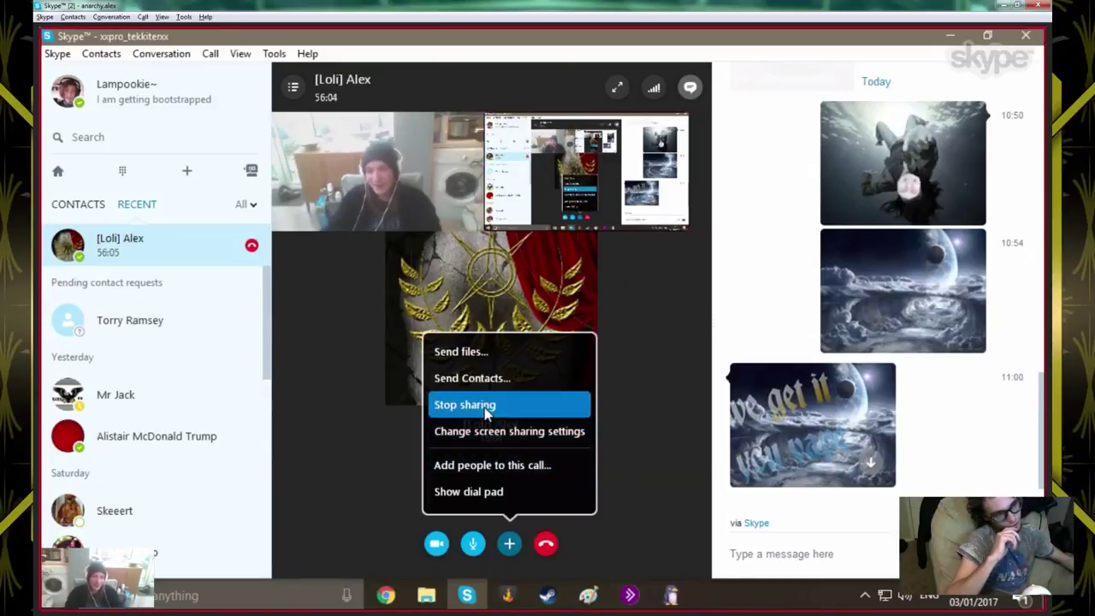